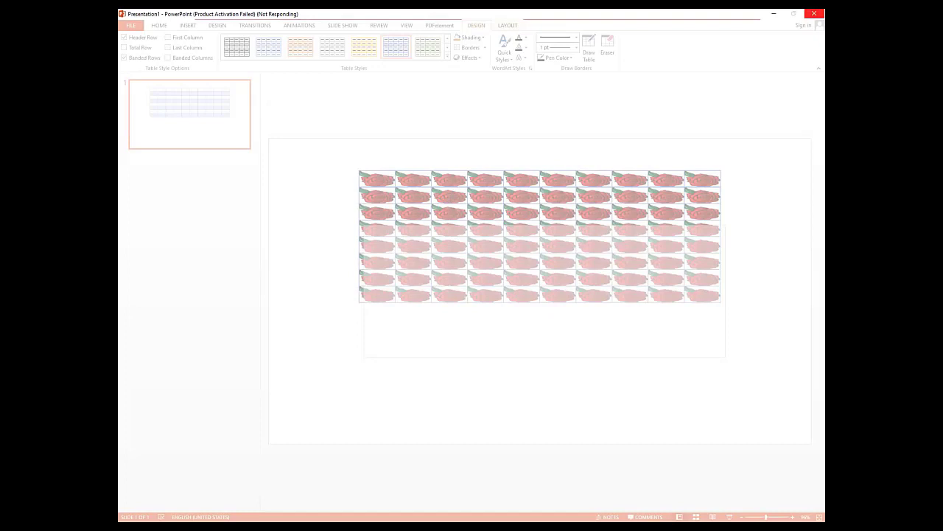
# - Insert a table with 10 columns and 8 rows on the blank slide
pyautogui.click(191, 25)
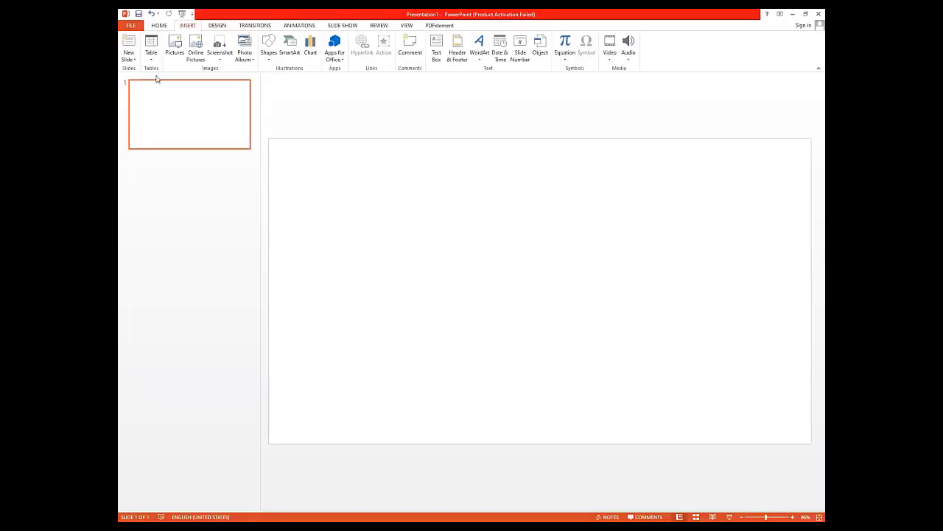
pyautogui.click(152, 46)
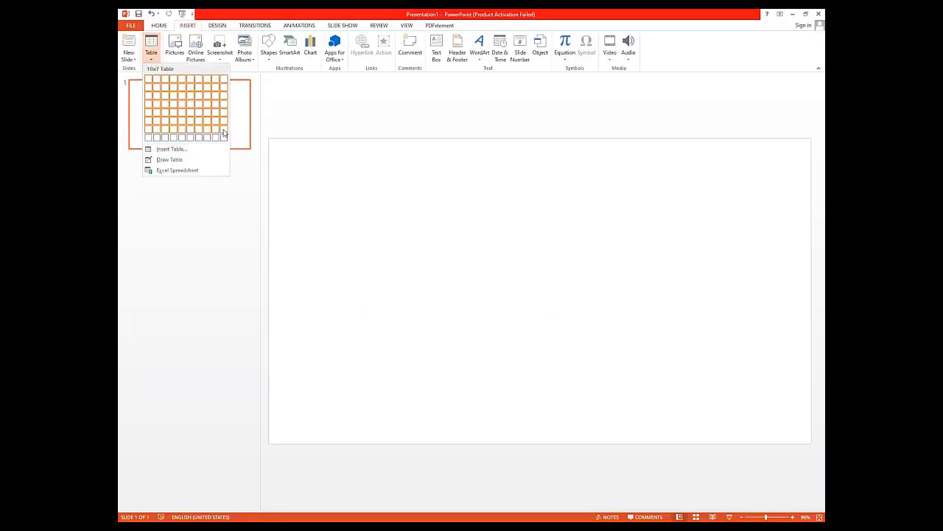
pyautogui.click(224, 137)
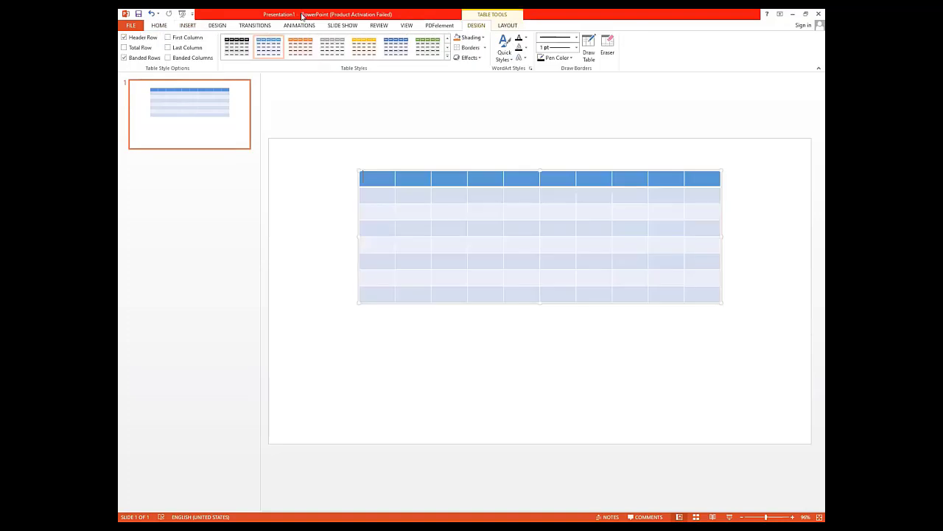
# - Shade the second header cell with the dark gradient variation that darkens toward its right edge
pyautogui.click(483, 38)
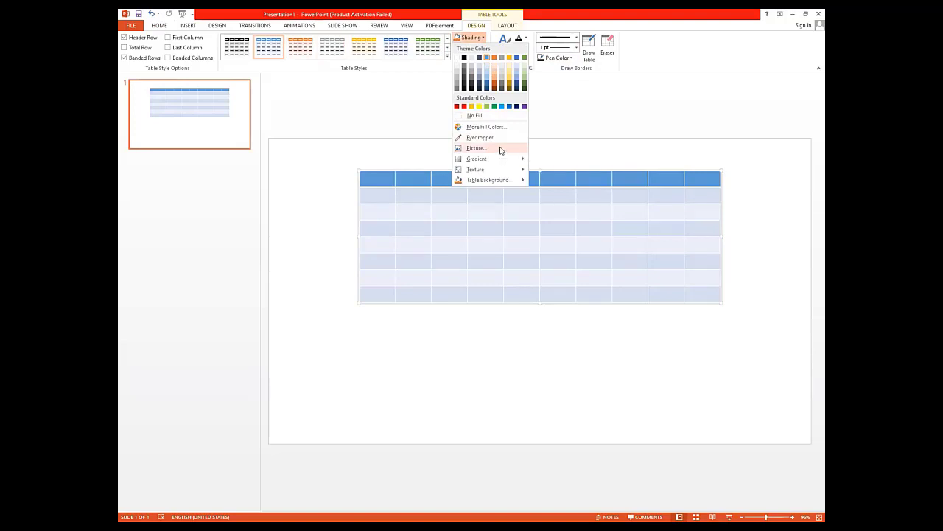
pyautogui.moveTo(506, 159)
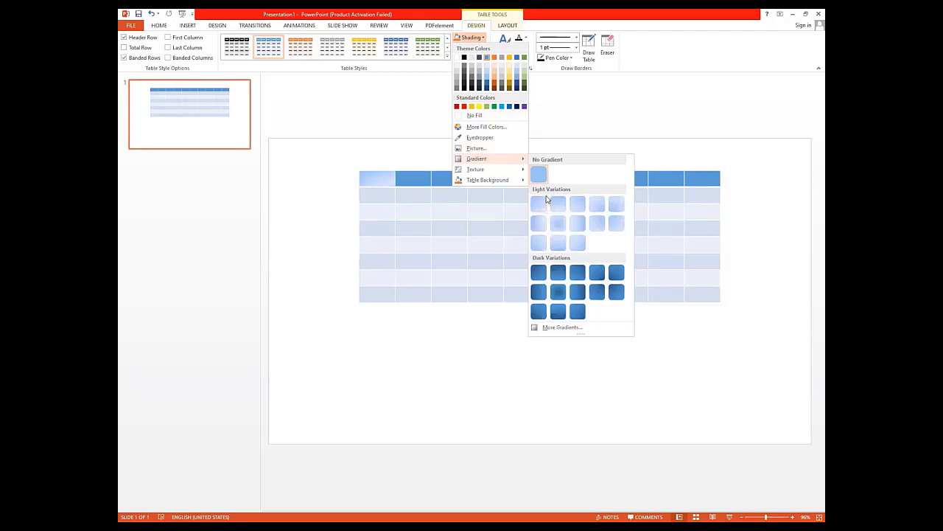
pyautogui.click(396, 190)
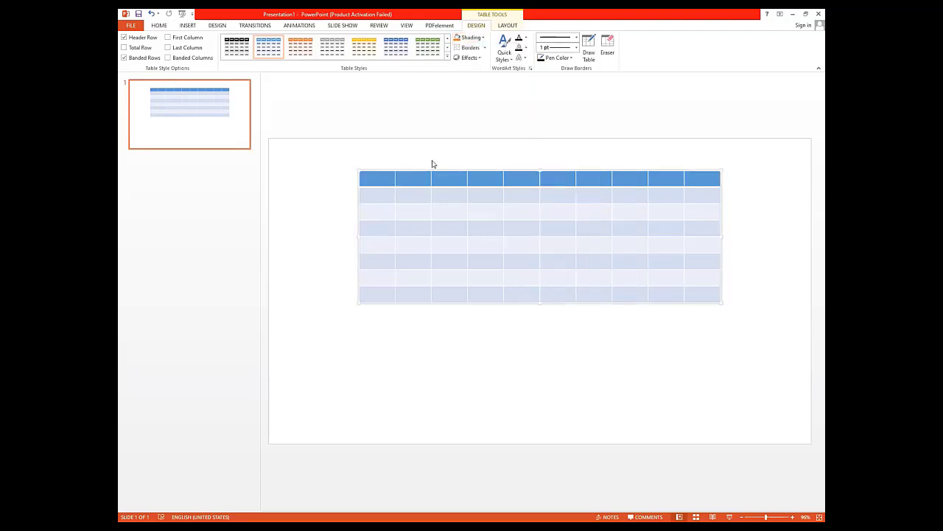
pyautogui.click(476, 37)
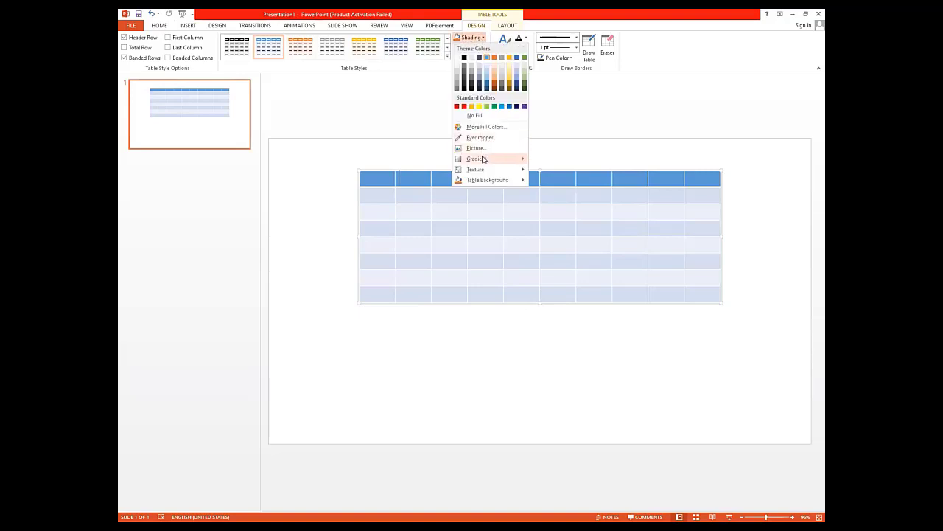
pyautogui.moveTo(484, 160)
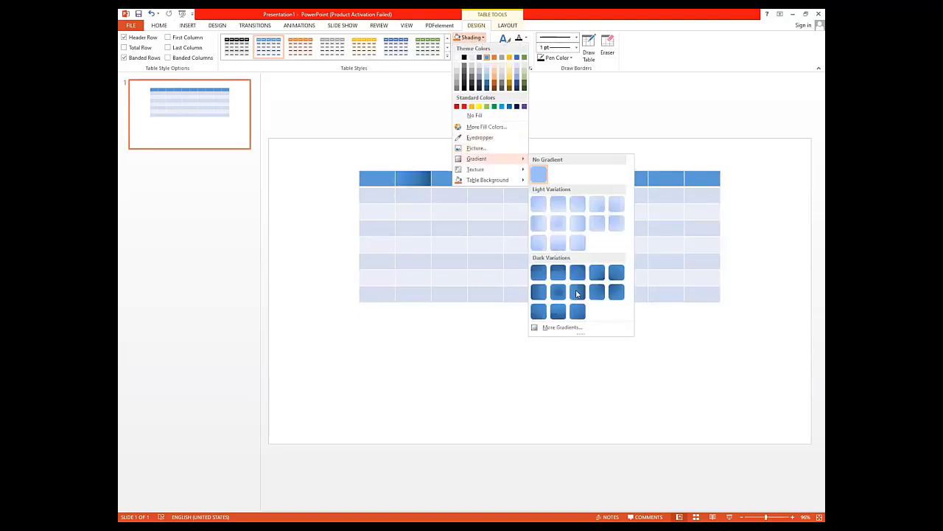
pyautogui.click(327, 351)
pyautogui.click(418, 178)
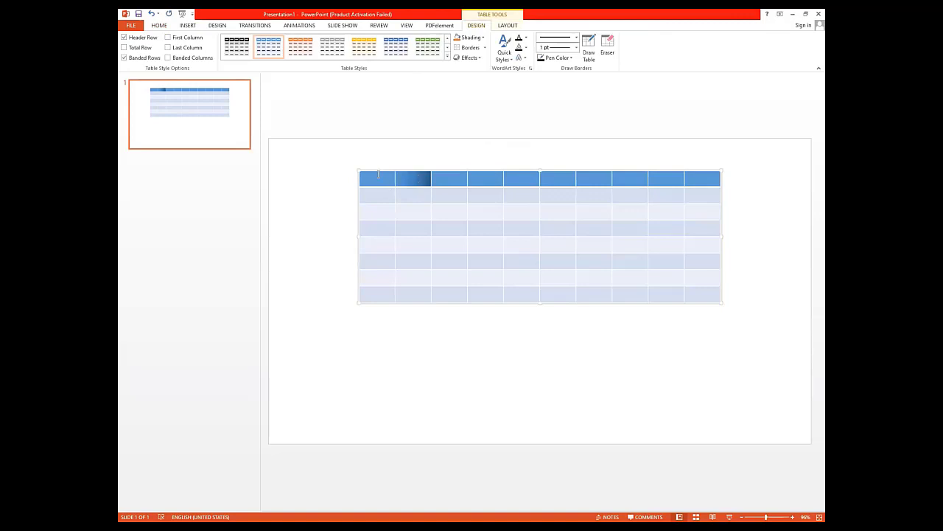
pyautogui.click(480, 38)
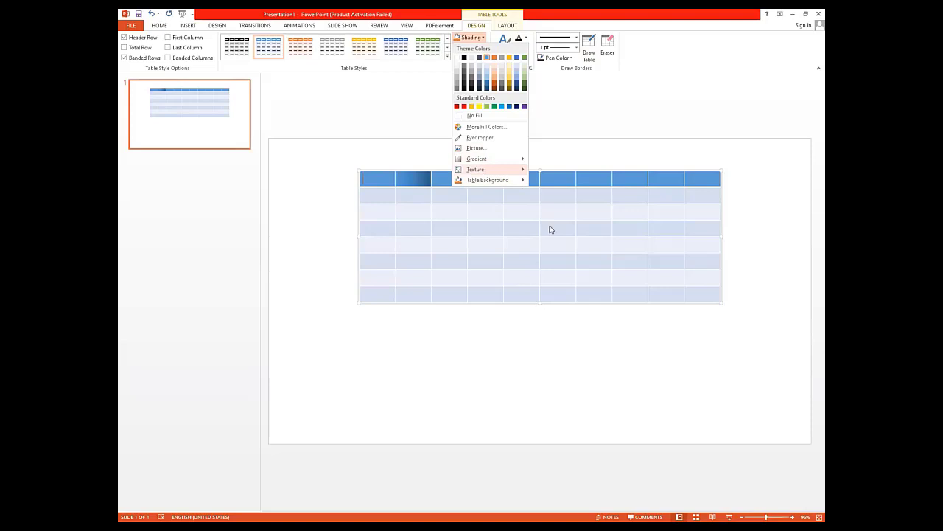
pyautogui.moveTo(479, 168)
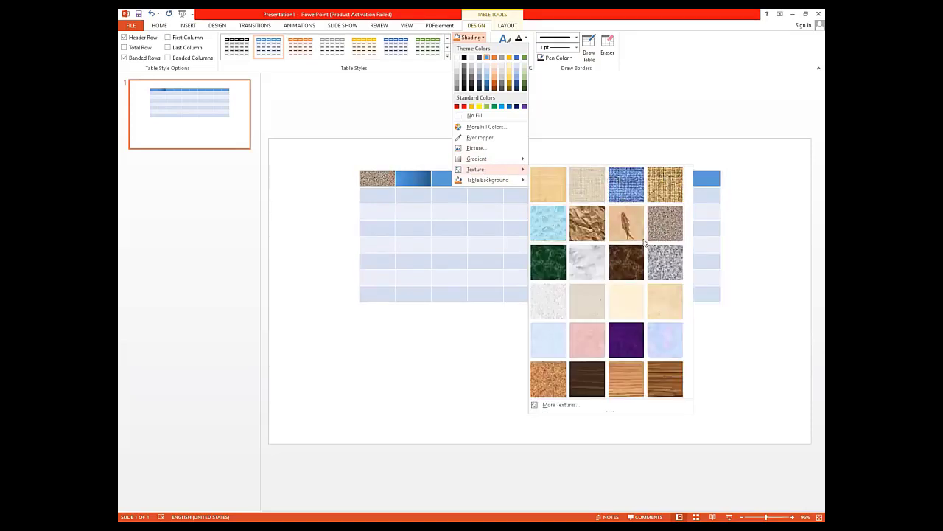
pyautogui.click(340, 157)
# - Apply No Border to the whole table
pyautogui.moveTo(341, 158)
pyautogui.mouseDown()
pyautogui.moveTo(798, 351)
pyautogui.moveTo(740, 335)
pyautogui.mouseUp()
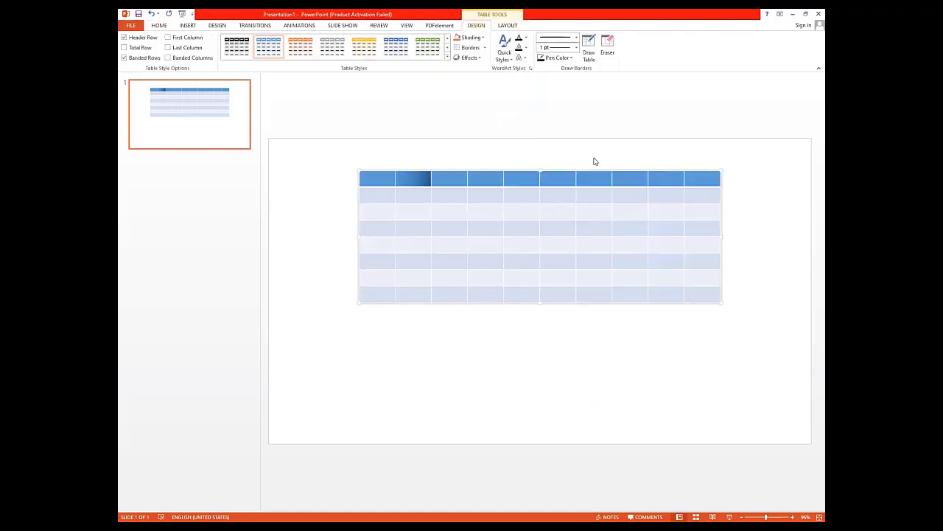
pyautogui.click(483, 48)
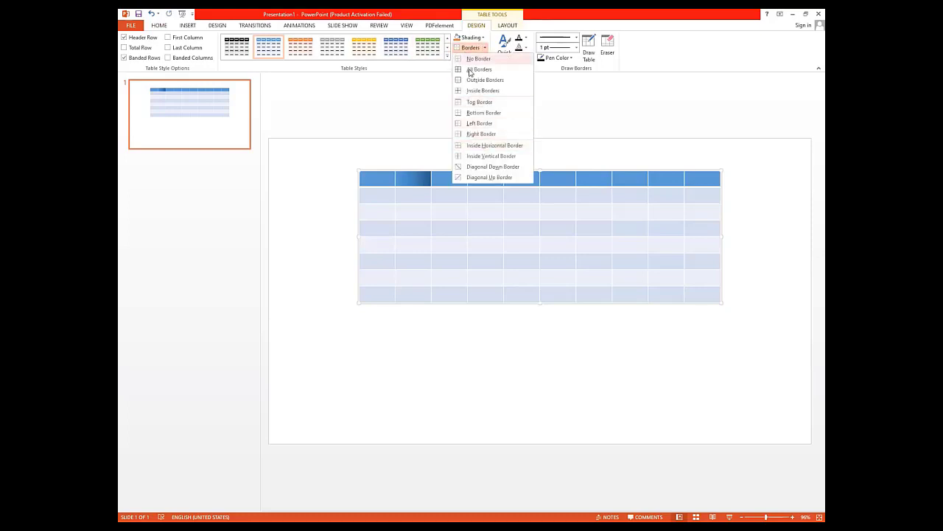
pyautogui.click(477, 58)
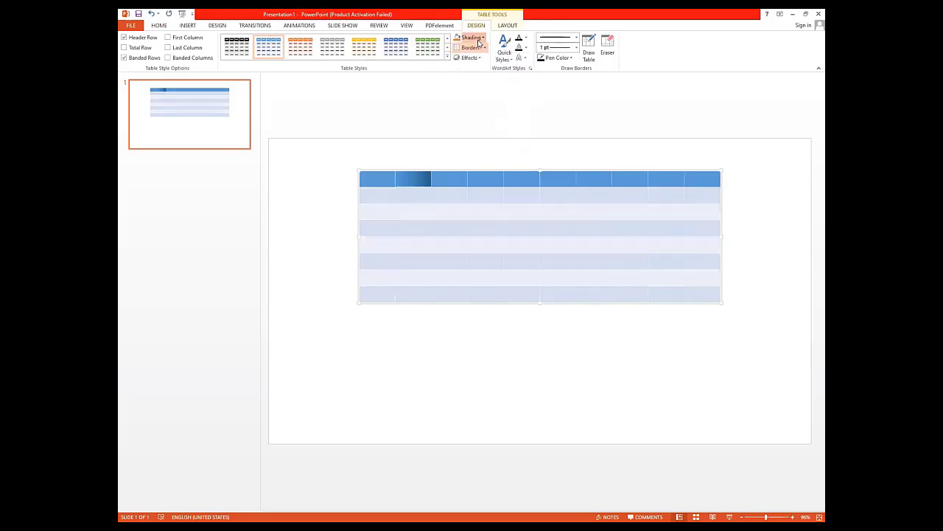
# - Try the grey granite texture as shading for the whole table and undo it
pyautogui.click(471, 37)
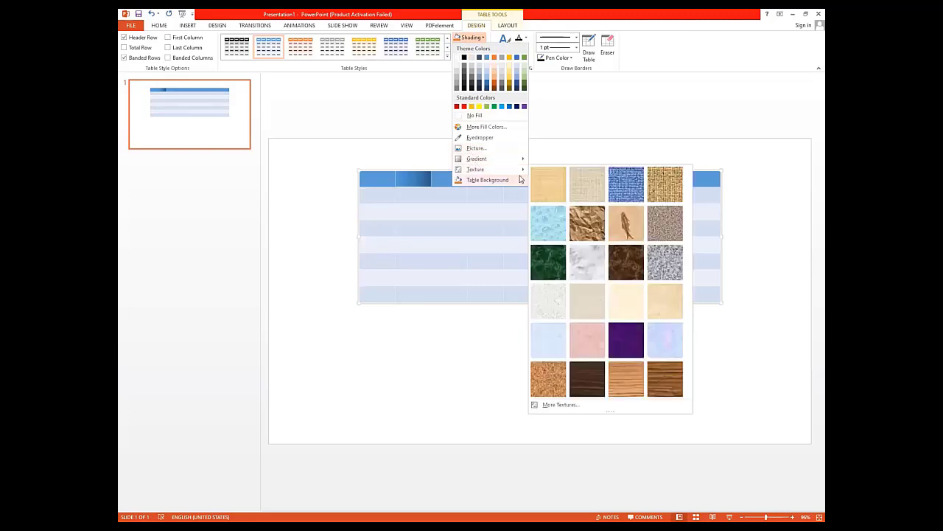
pyautogui.click(466, 47)
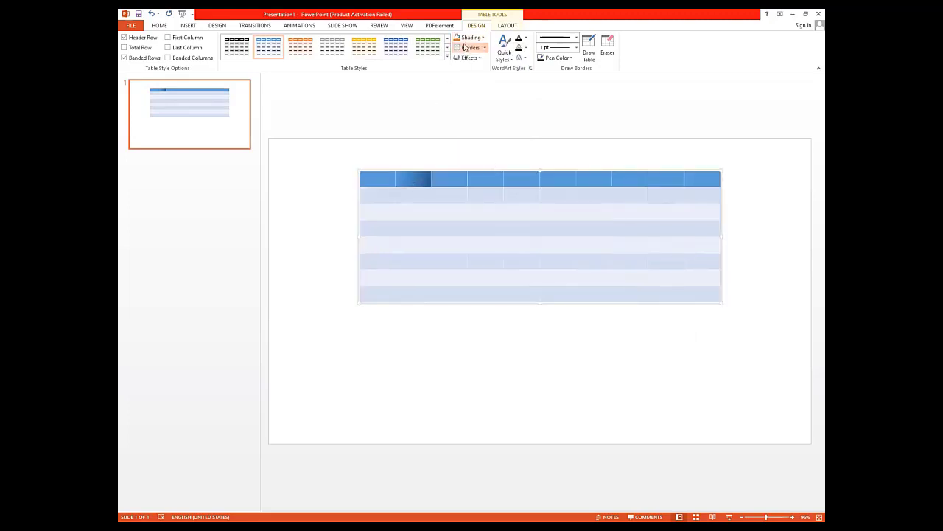
pyautogui.click(485, 48)
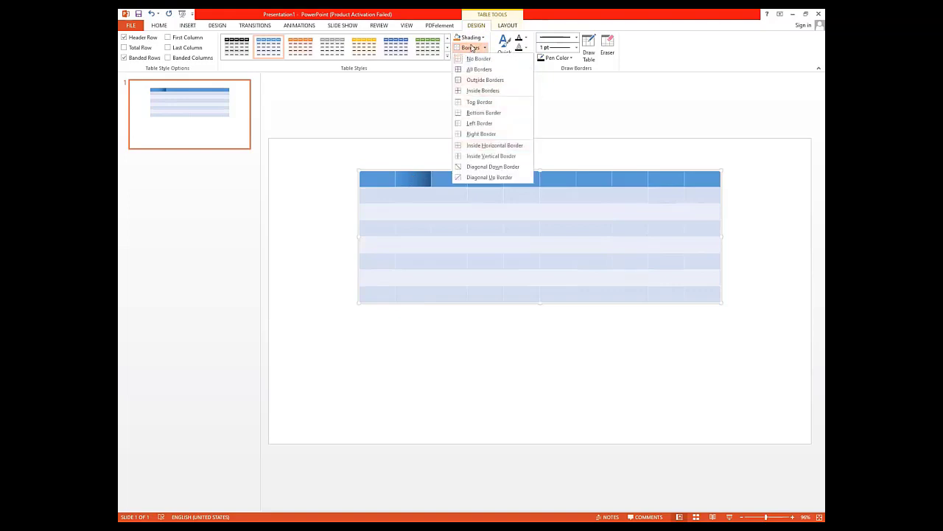
pyautogui.click(479, 37)
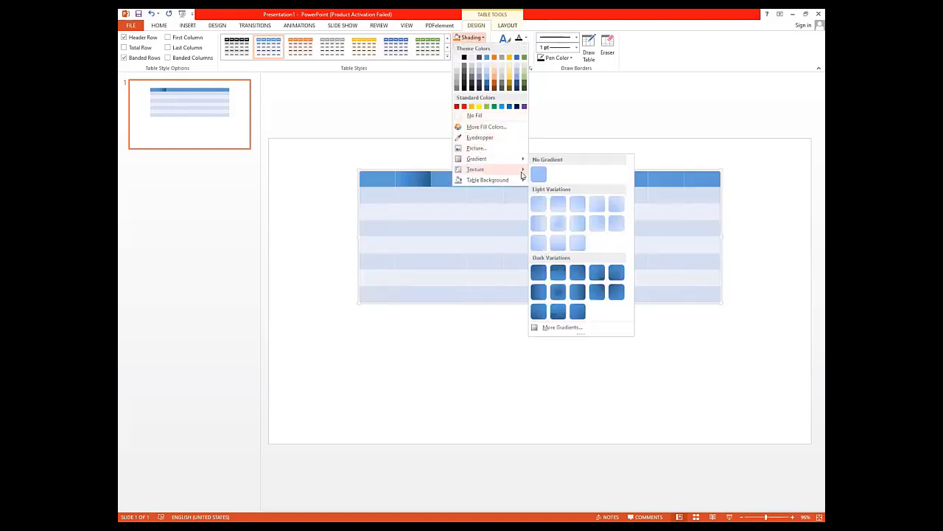
pyautogui.moveTo(522, 175)
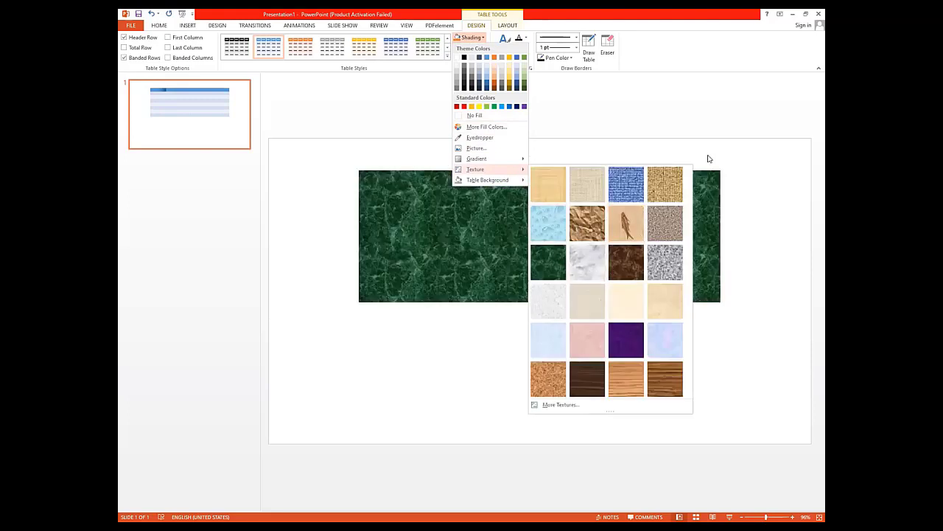
pyautogui.click(668, 265)
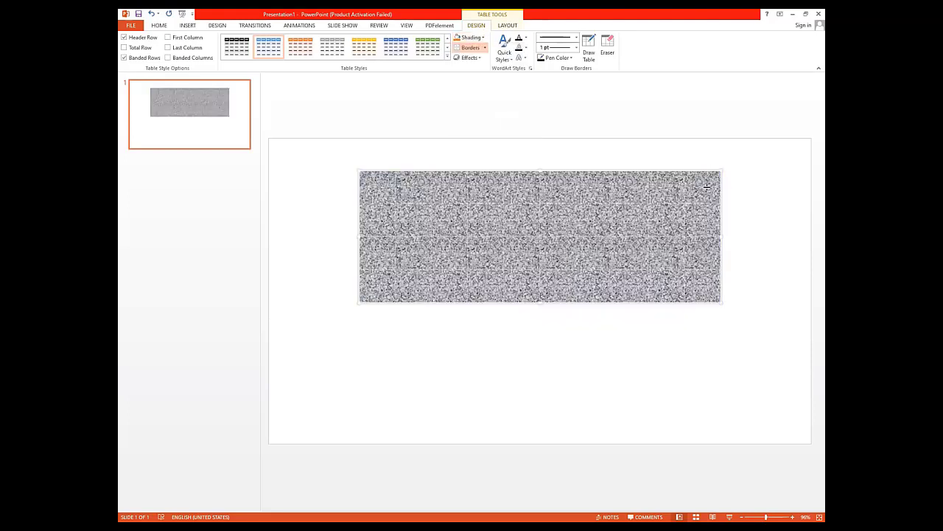
pyautogui.hotkey('ctrl', 'z')
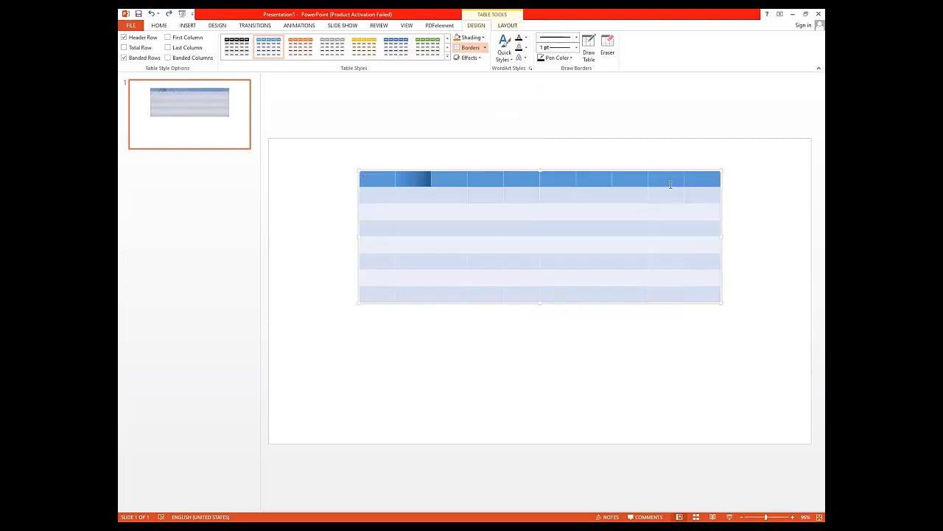
# - Preview the cell bevel and reflection effects on the table without applying one
pyautogui.click(476, 58)
pyautogui.moveTo(477, 74)
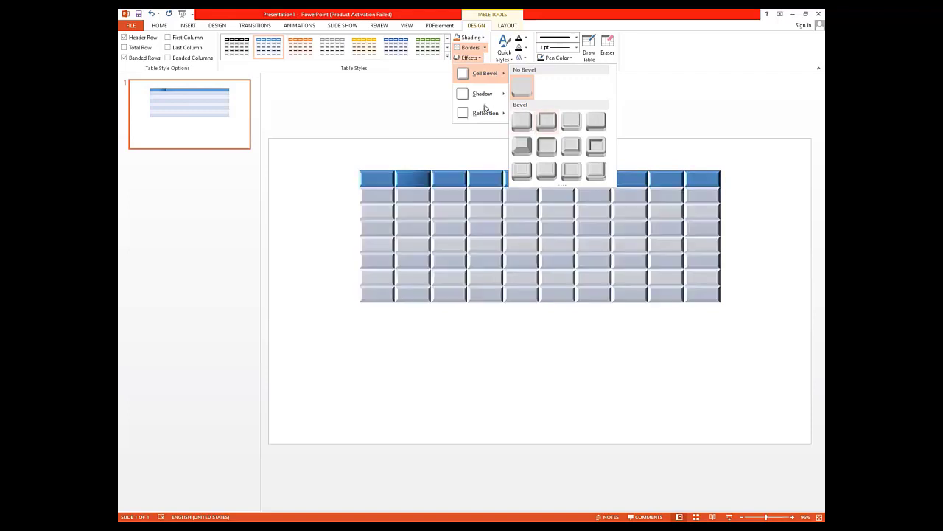
pyautogui.moveTo(487, 101)
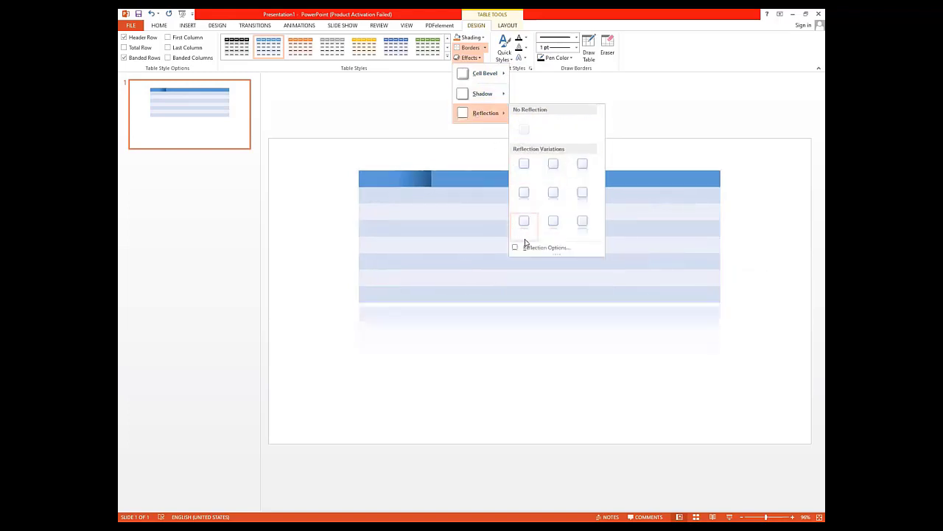
pyautogui.click(523, 44)
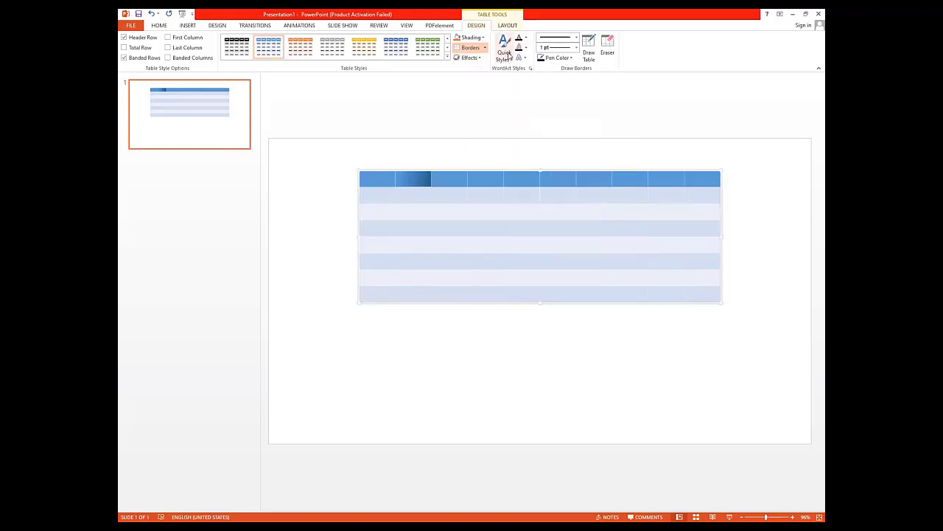
# - Pick the dark grey WordArt quick style and enter "df" in the first header cell
pyautogui.click(505, 48)
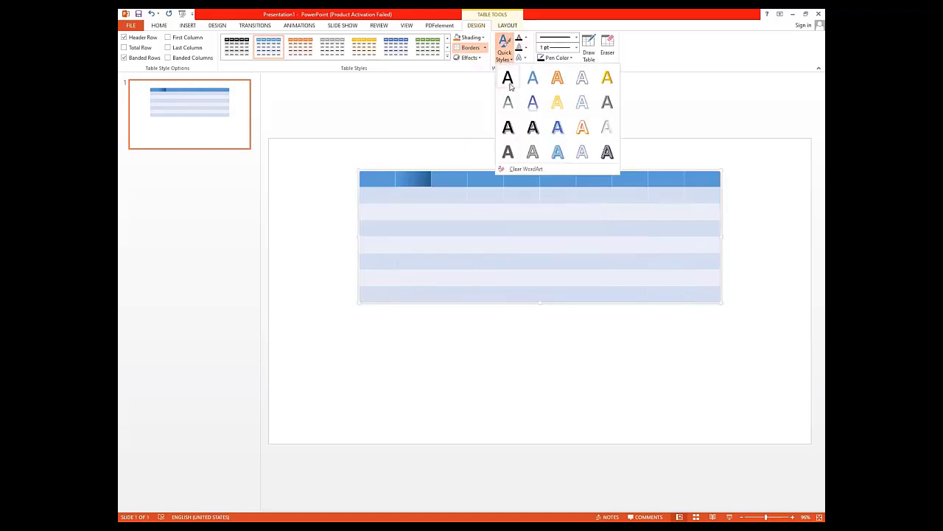
pyautogui.click(514, 153)
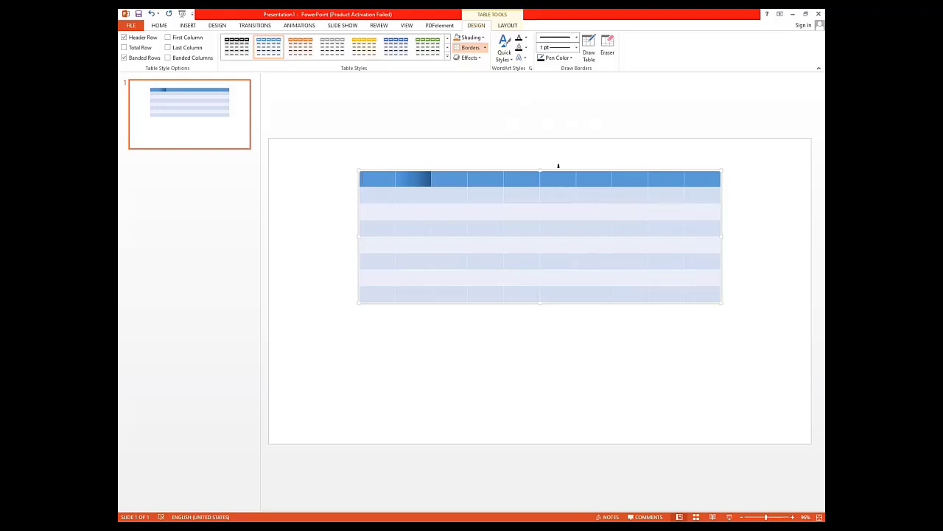
pyautogui.write('df')
# - Review the WordArt styles and text fill colours, and delete "df" from the first header cell
pyautogui.click(501, 55)
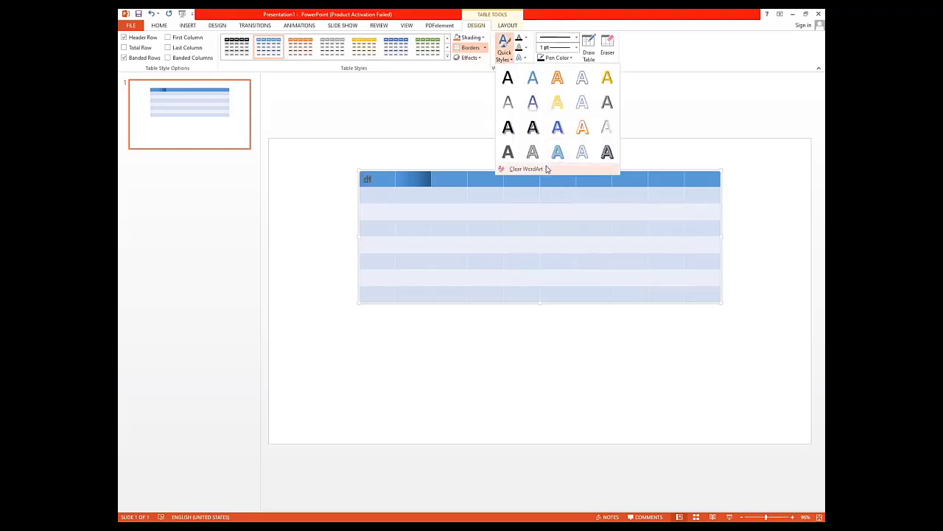
pyautogui.click(508, 46)
pyautogui.click(508, 46)
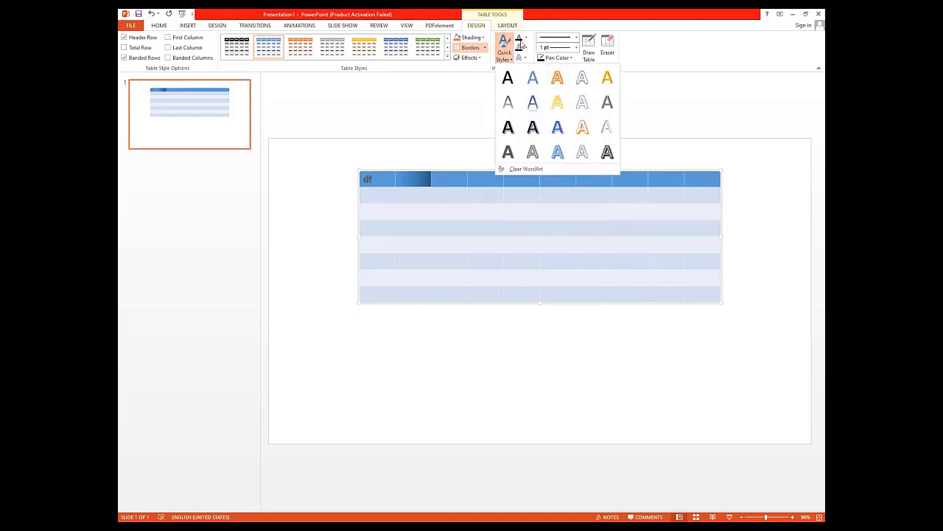
pyautogui.click(521, 46)
pyautogui.click(525, 38)
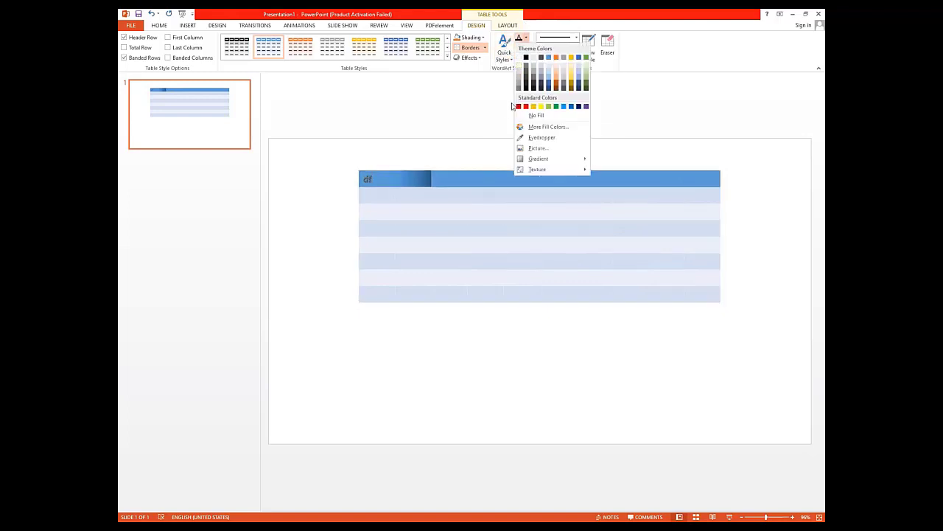
pyautogui.click(338, 178)
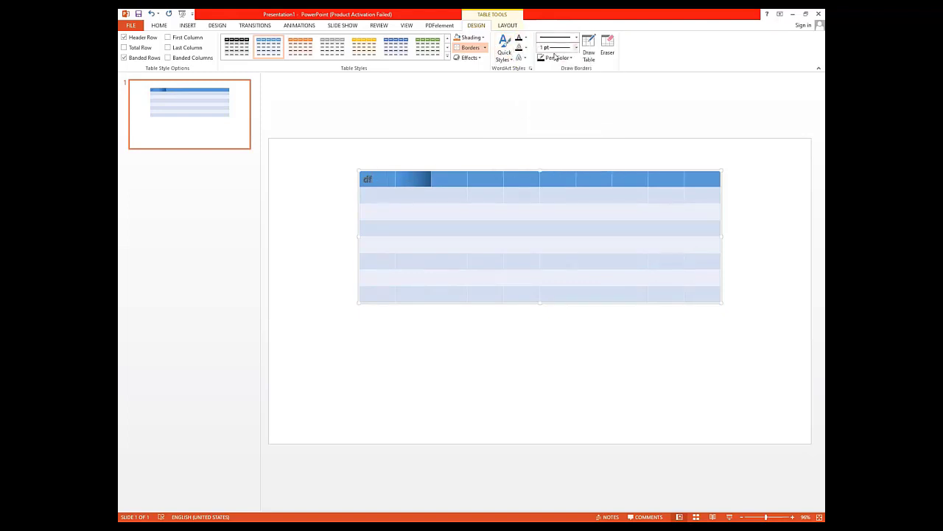
pyautogui.press('BackSpace')
pyautogui.press('BackSpace')
# - Examine the text fill, text outline and text effects options, including the shadow variations
pyautogui.click(526, 40)
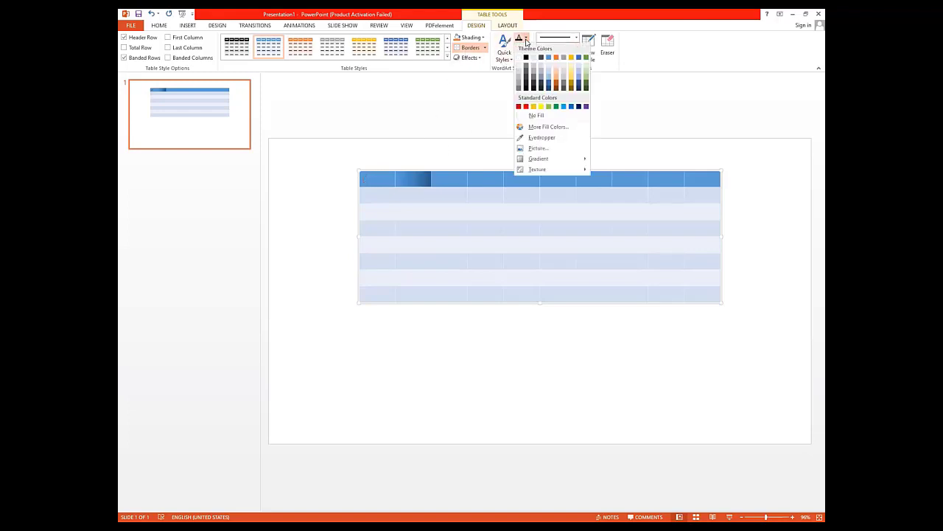
pyautogui.press('Escape')
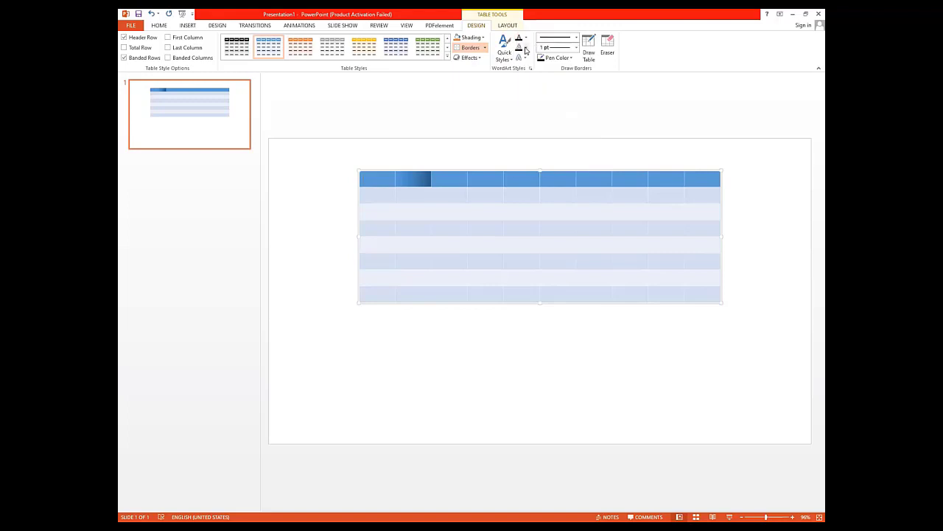
pyautogui.click(526, 48)
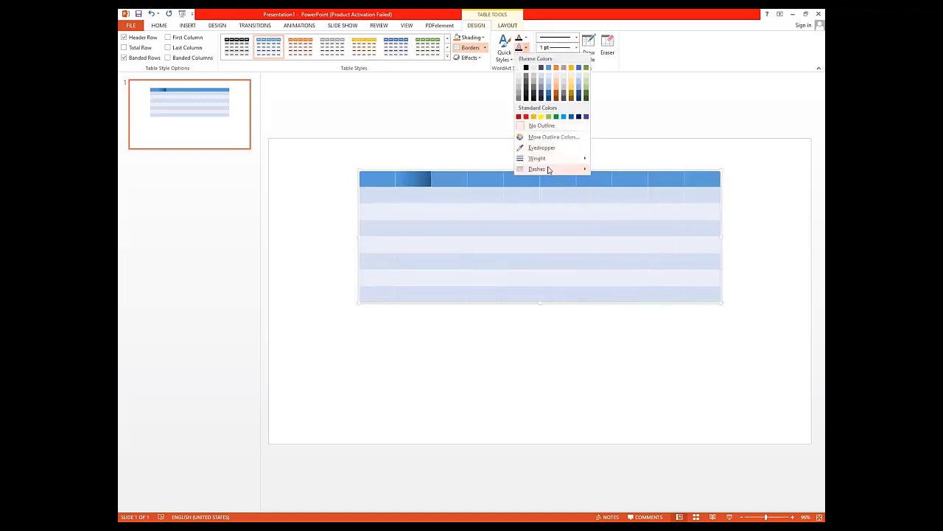
pyautogui.moveTo(548, 170)
pyautogui.click(527, 47)
pyautogui.click(526, 59)
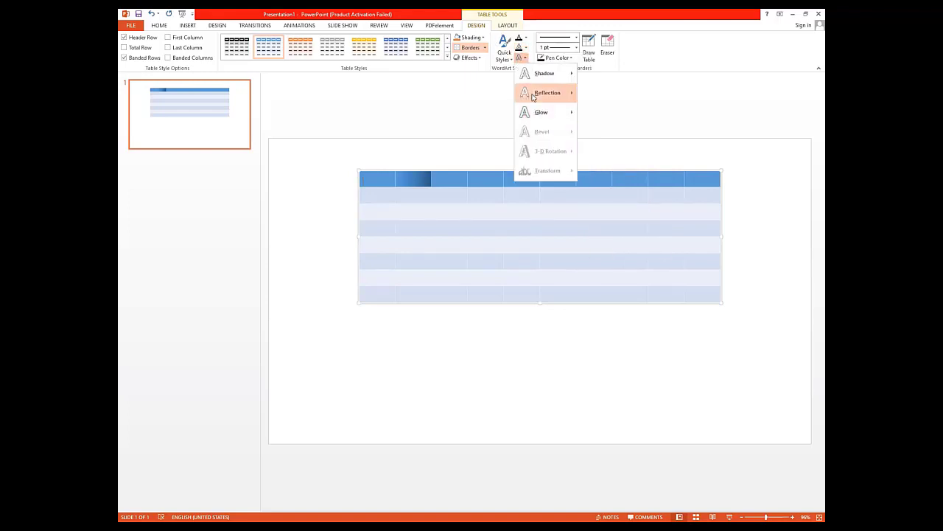
pyautogui.moveTo(531, 79)
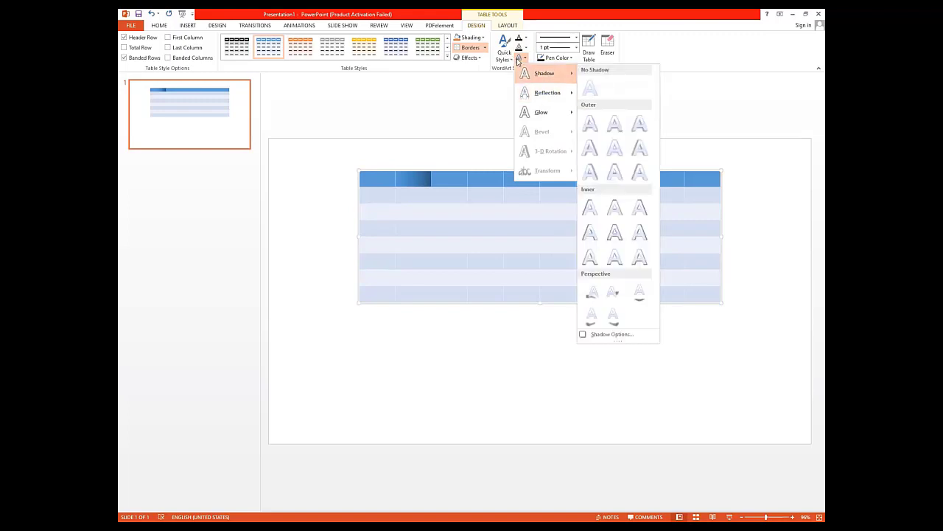
# - Set the table background to the standard blue colour
pyautogui.click(451, 163)
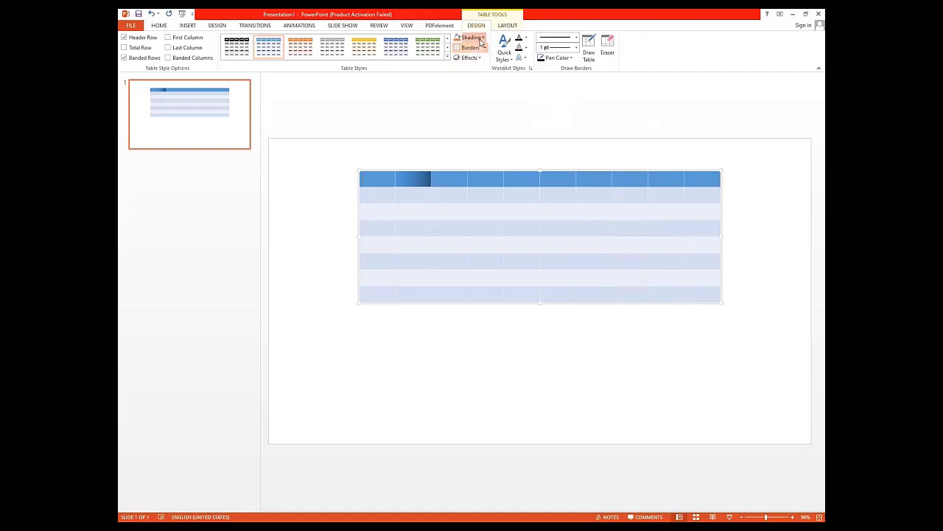
pyautogui.click(480, 41)
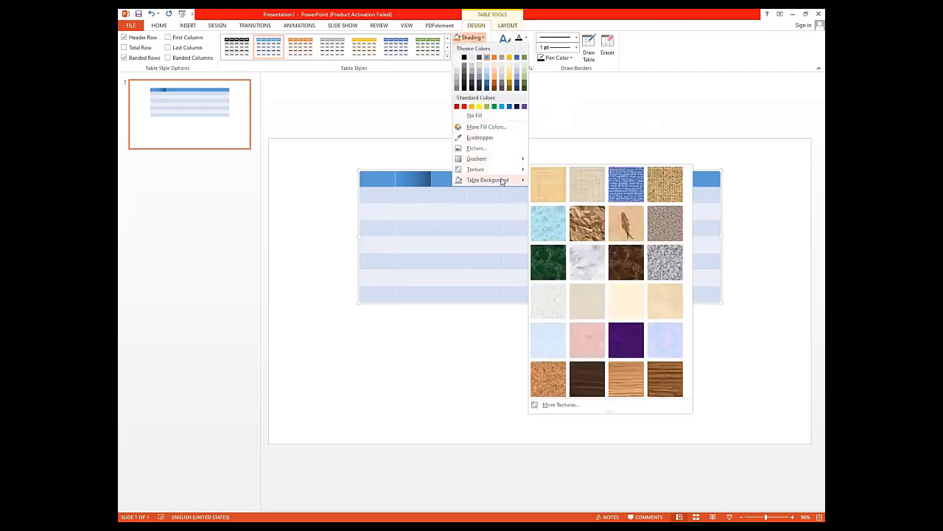
pyautogui.moveTo(515, 183)
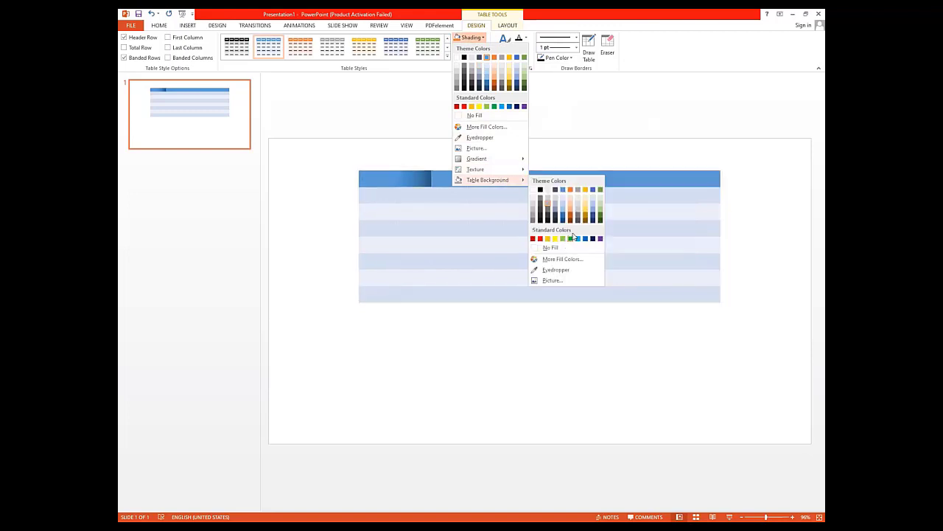
pyautogui.click(586, 239)
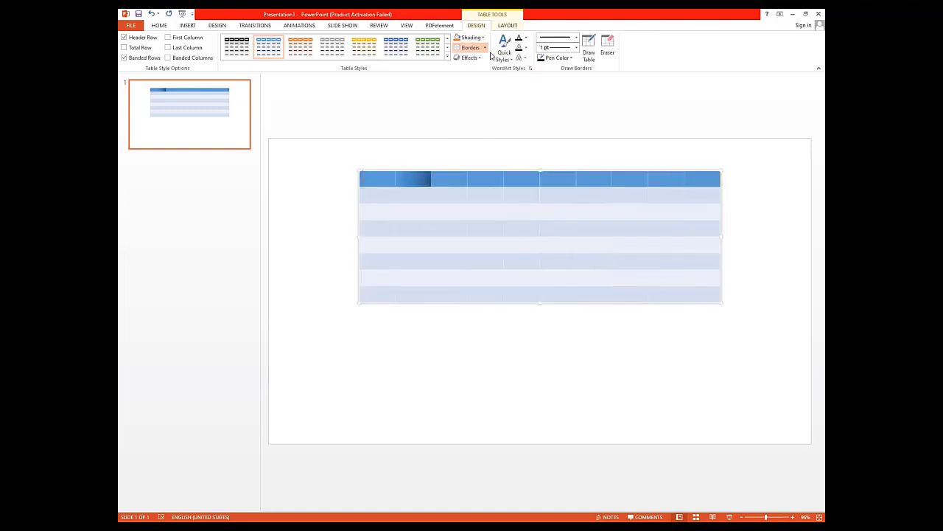
# - Look through the table's border and shadow effect options, and set the border pen style to the dotted line
pyautogui.click(485, 47)
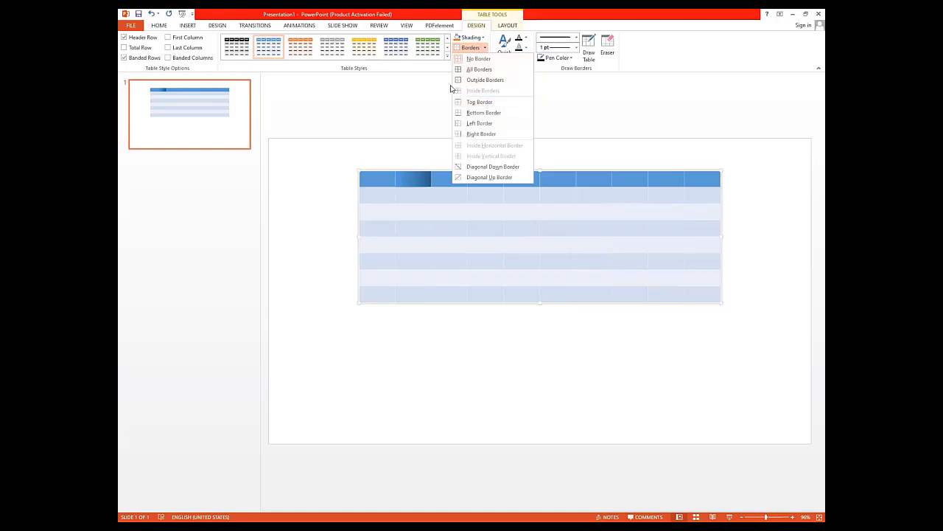
pyautogui.click(470, 58)
pyautogui.click(470, 58)
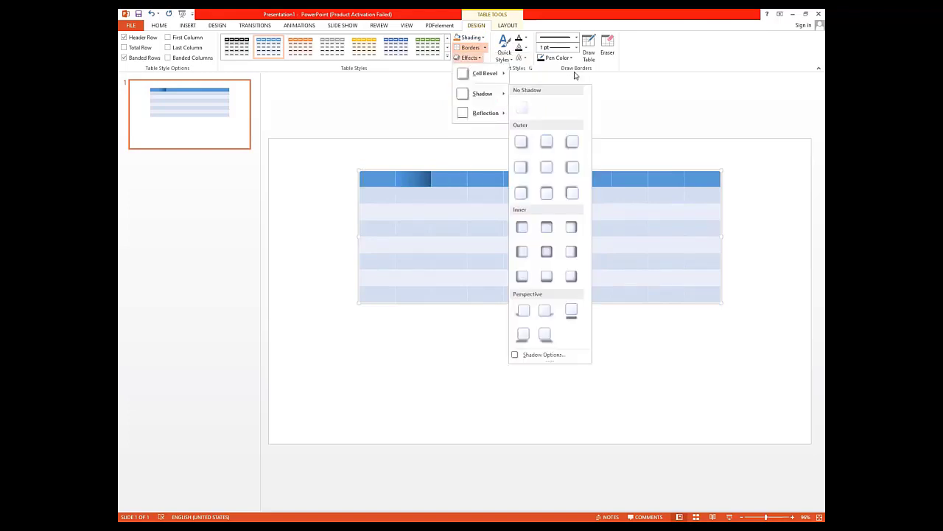
pyautogui.click(575, 37)
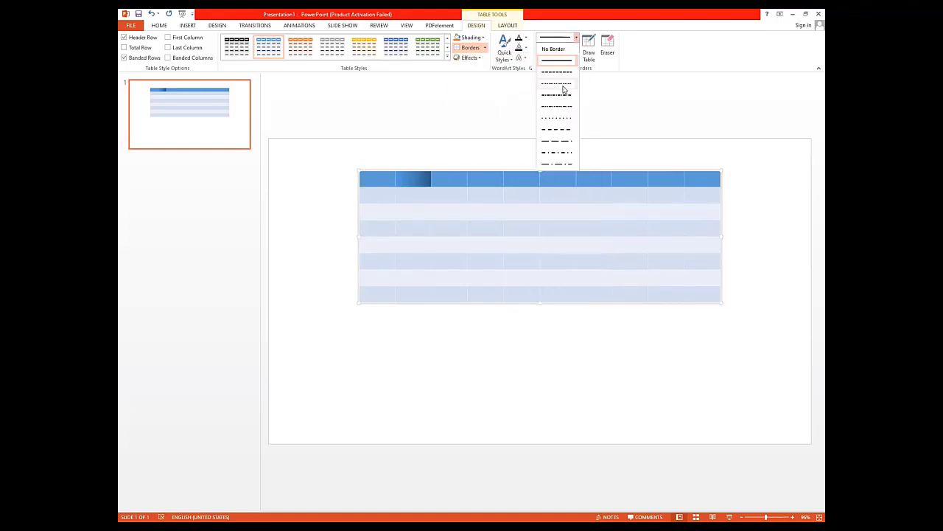
pyautogui.click(561, 125)
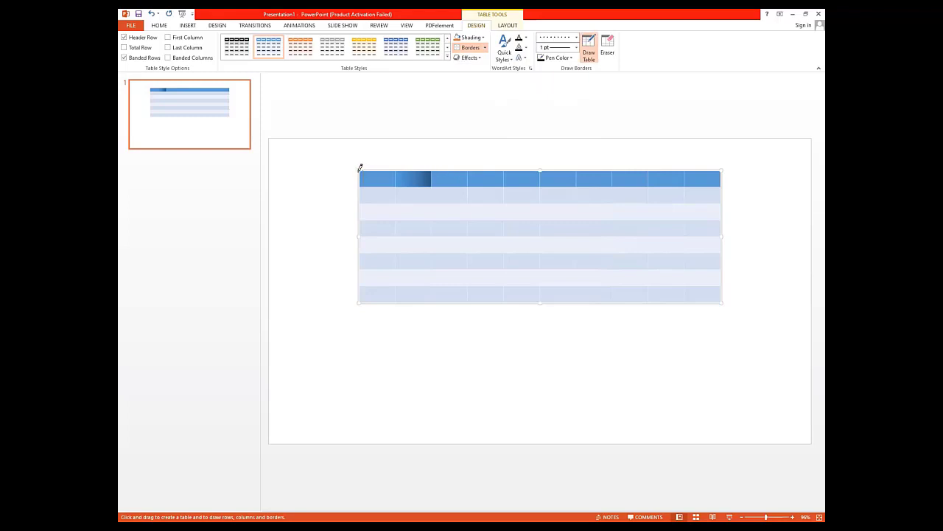
# - Draw a small dotted table over the first header cell and move both tables toward the slide's right edge
pyautogui.moveTo(366, 194); pyautogui.dragTo(408, 193)
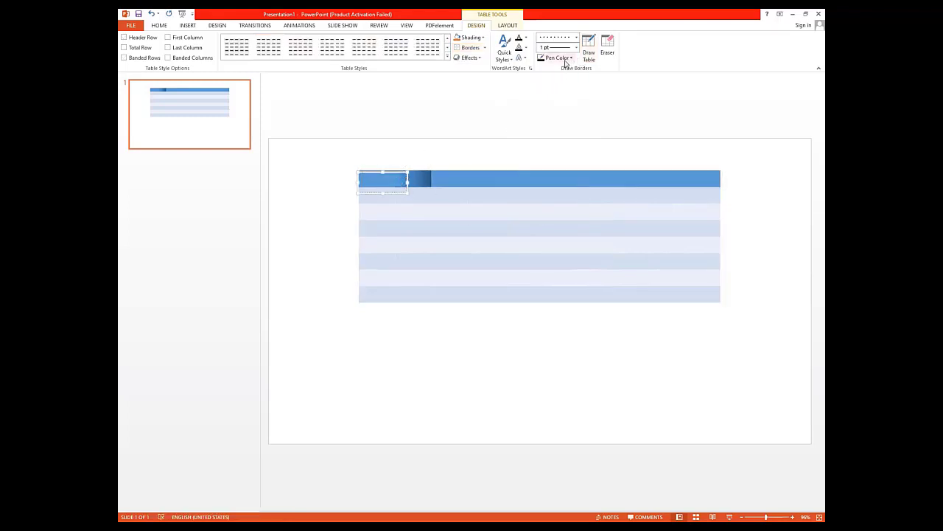
pyautogui.click(605, 44)
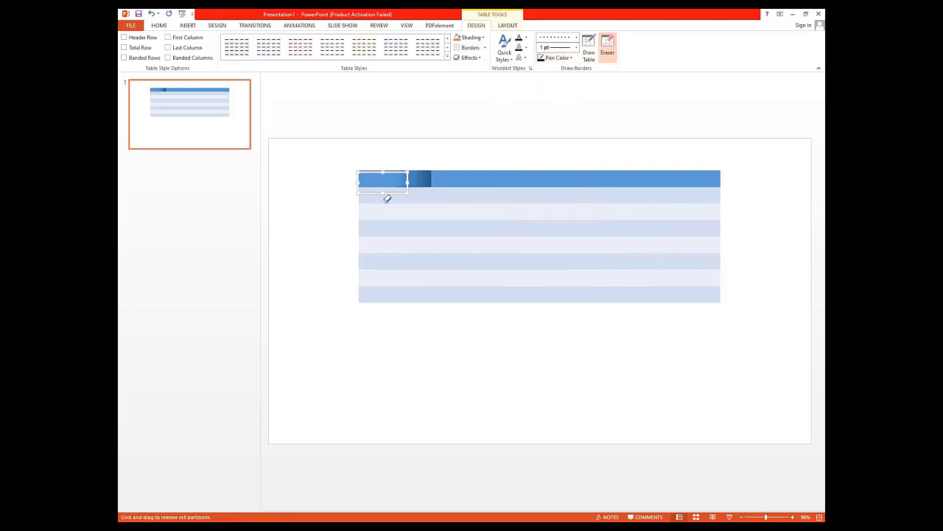
pyautogui.click(400, 161)
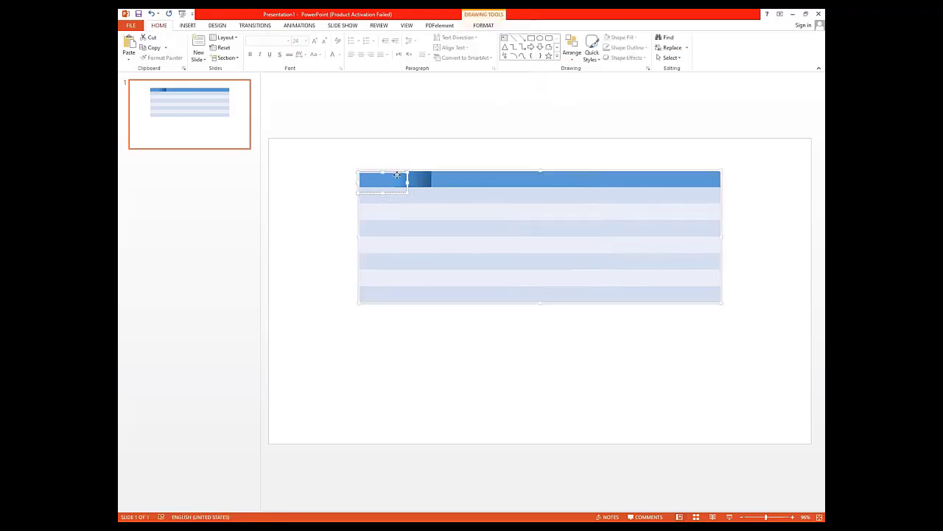
pyautogui.moveTo(396, 175); pyautogui.dragTo(488, 221)
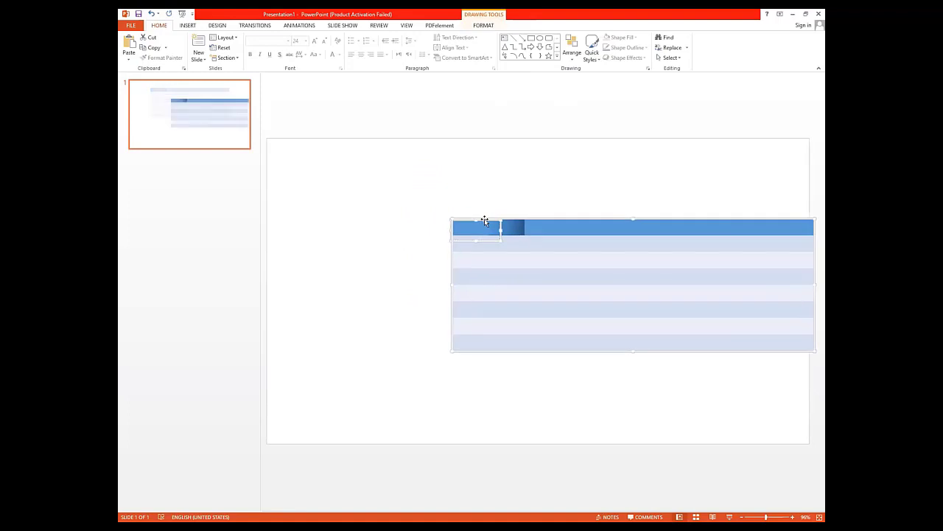
# - Draw a new single-cell table in the upper-left area of the slide, overlapping the existing table
pyautogui.click(187, 25)
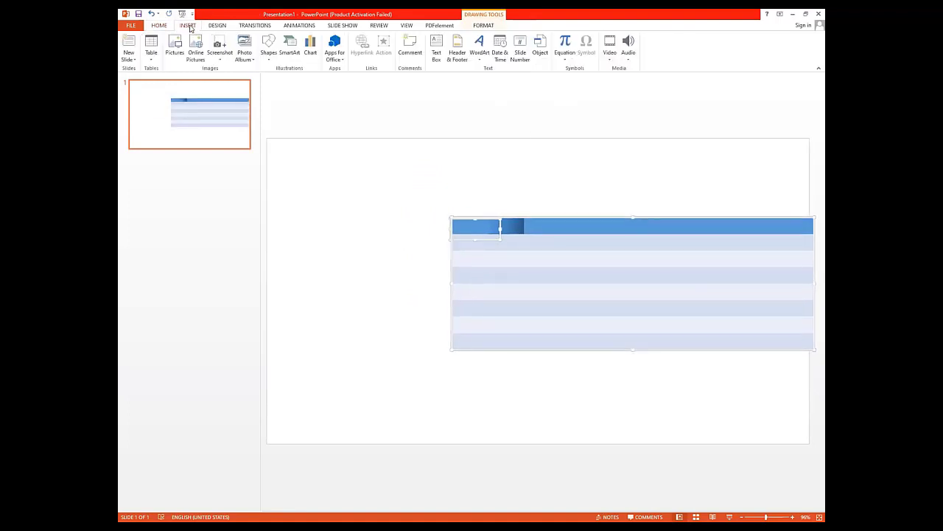
pyautogui.click(151, 53)
pyautogui.click(169, 160)
pyautogui.moveTo(293, 152)
pyautogui.mouseDown()
pyautogui.moveTo(487, 345)
pyautogui.moveTo(477, 342)
pyautogui.mouseUp()
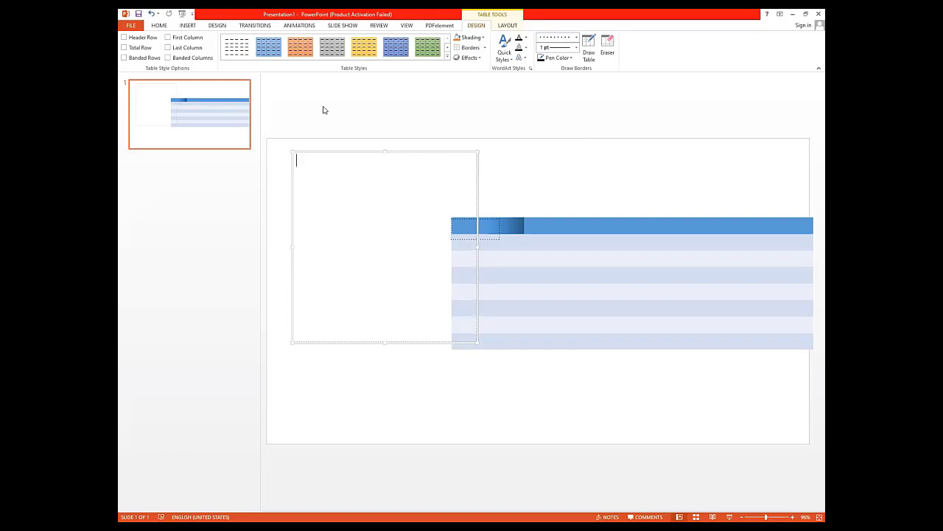
# - Undo the drawn tables and the table move
pyautogui.hotkey('ctrl', 'z')
pyautogui.hotkey('ctrl', 'z')
pyautogui.hotkey('ctrl', 'z')
pyautogui.hotkey('ctrl', 'z')
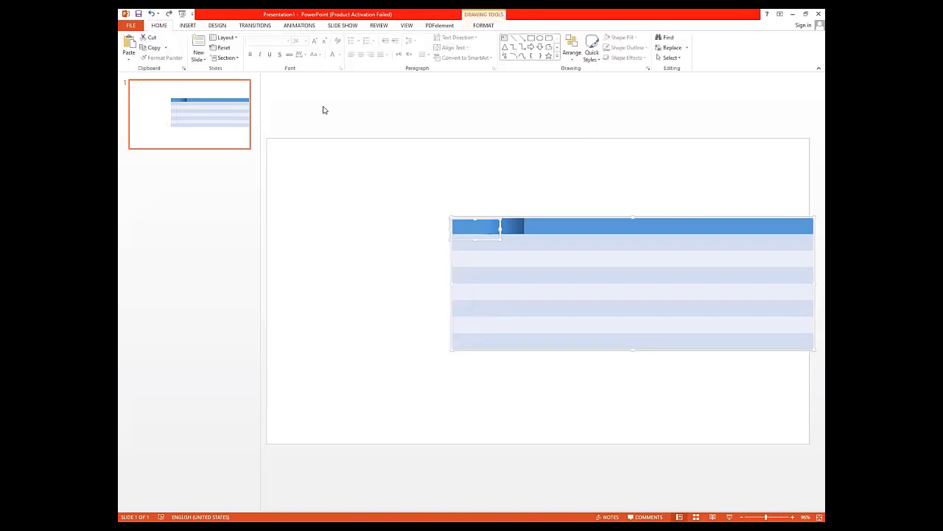
pyautogui.hotkey('ctrl', 'z')
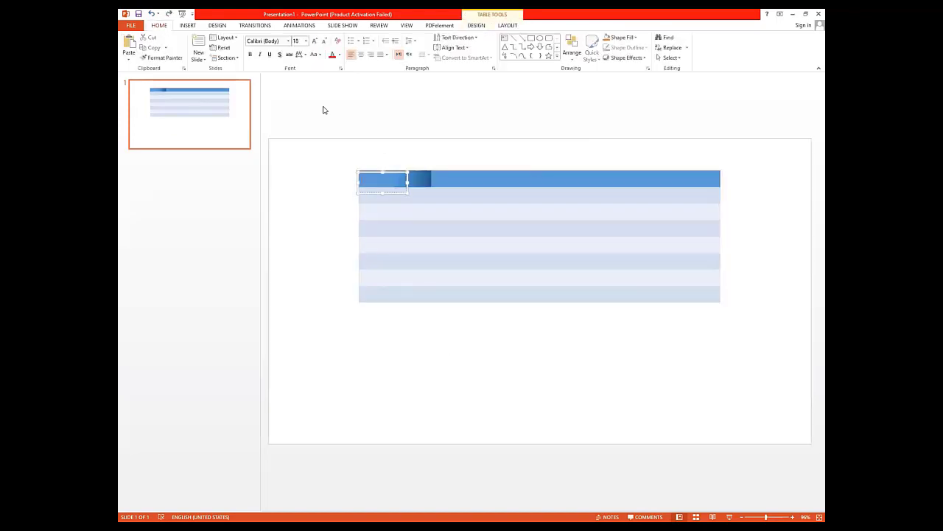
pyautogui.hotkey('ctrl', 'z')
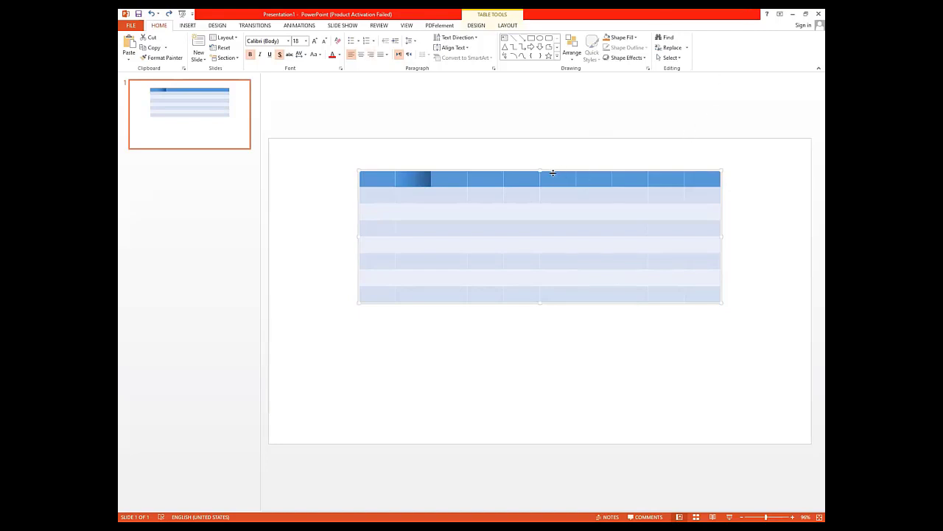
# - Apply all borders to the table with the dotted pen style
pyautogui.click(180, 26)
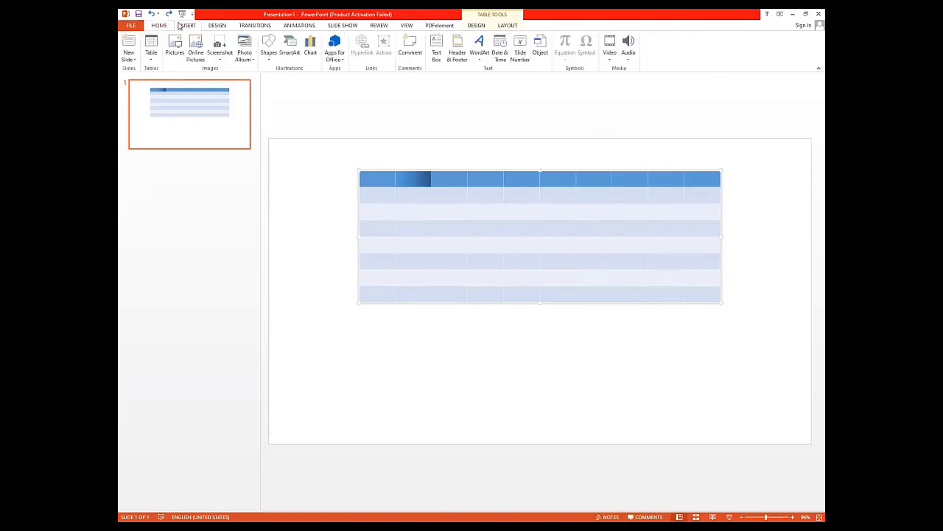
pyautogui.click(152, 59)
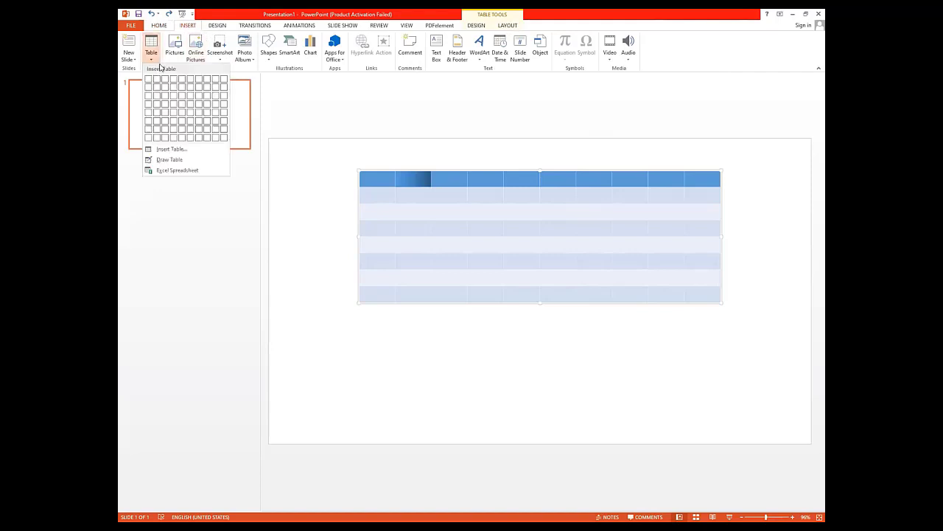
pyautogui.click(477, 26)
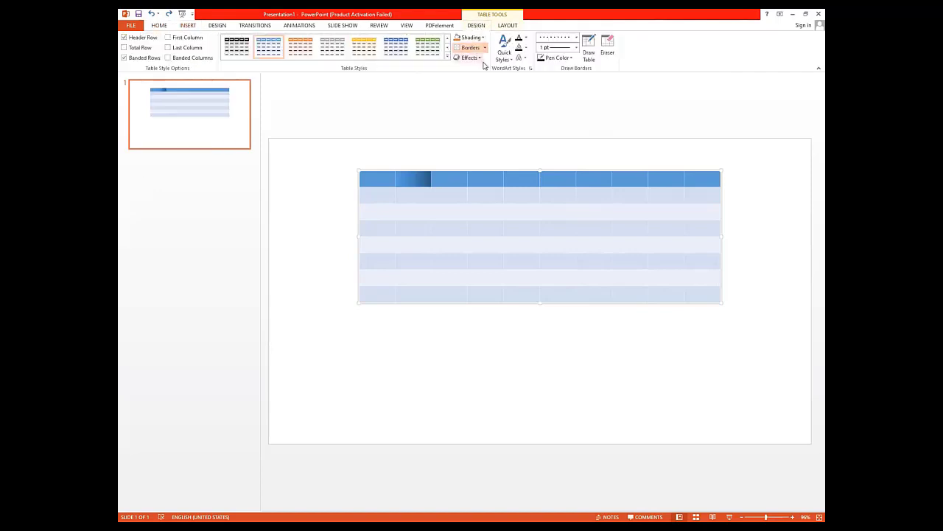
pyautogui.click(480, 57)
pyautogui.click(471, 47)
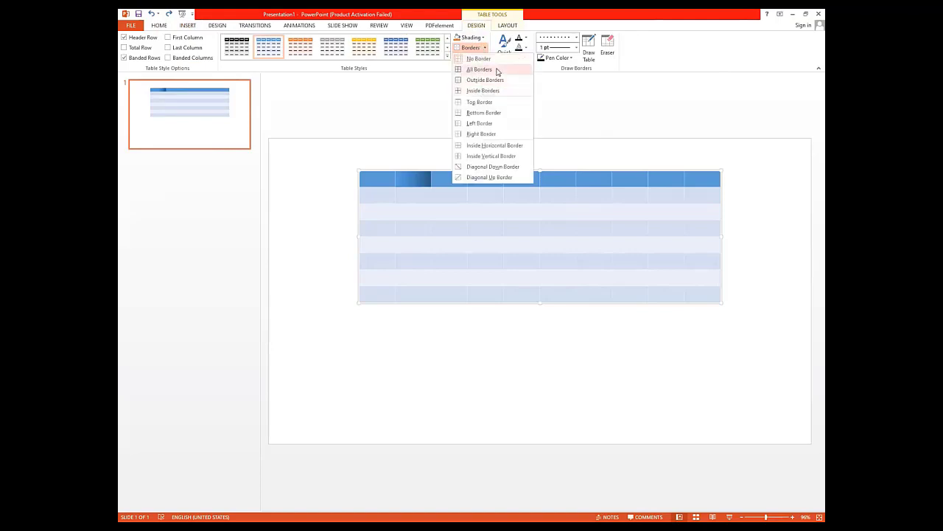
pyautogui.click(498, 70)
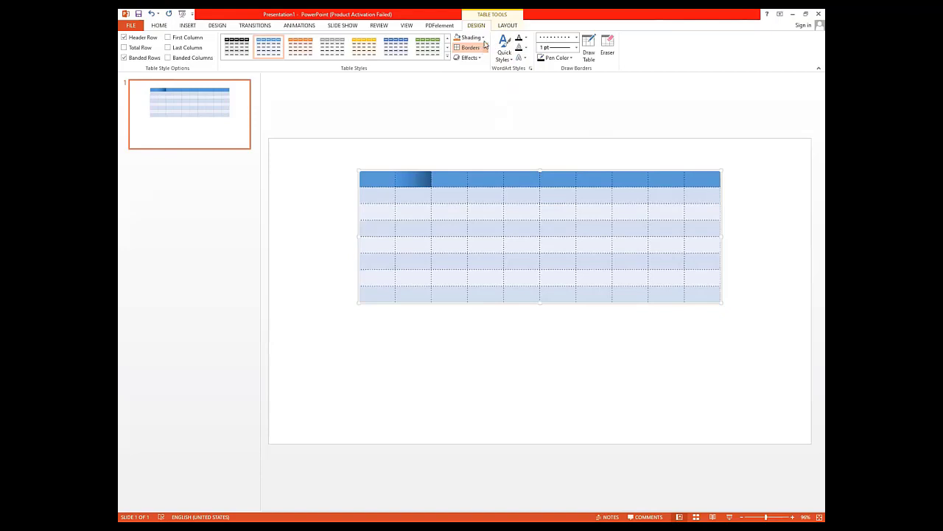
# - Look through the shading options, including table background and gradient variations, without applying one
pyautogui.click(481, 38)
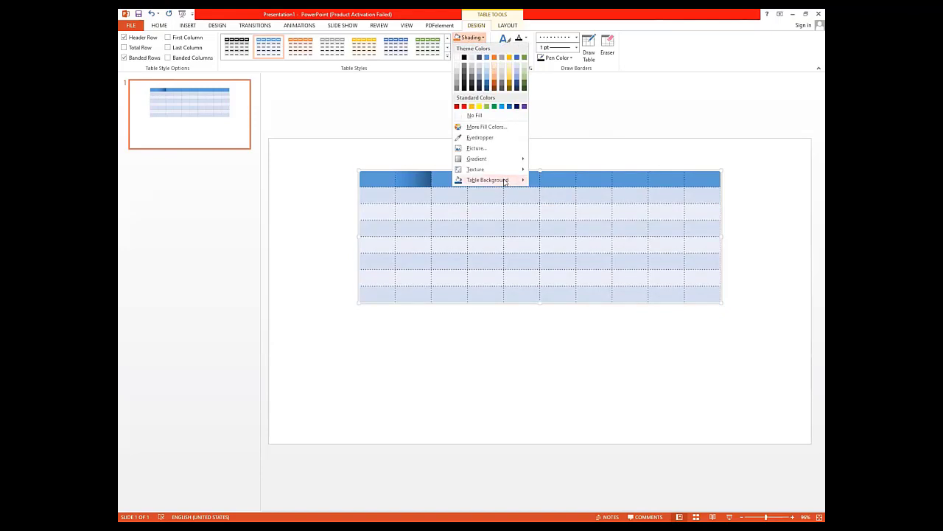
pyautogui.moveTo(509, 180)
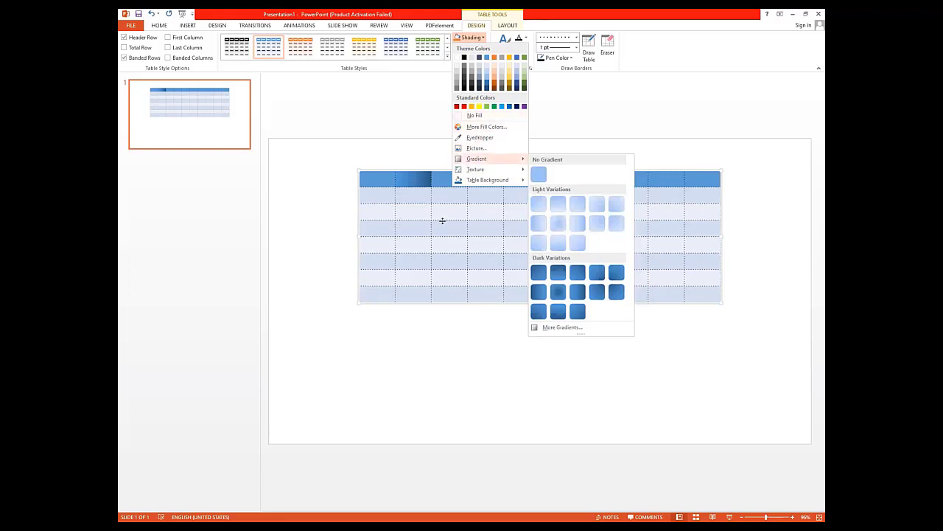
pyautogui.click(415, 233)
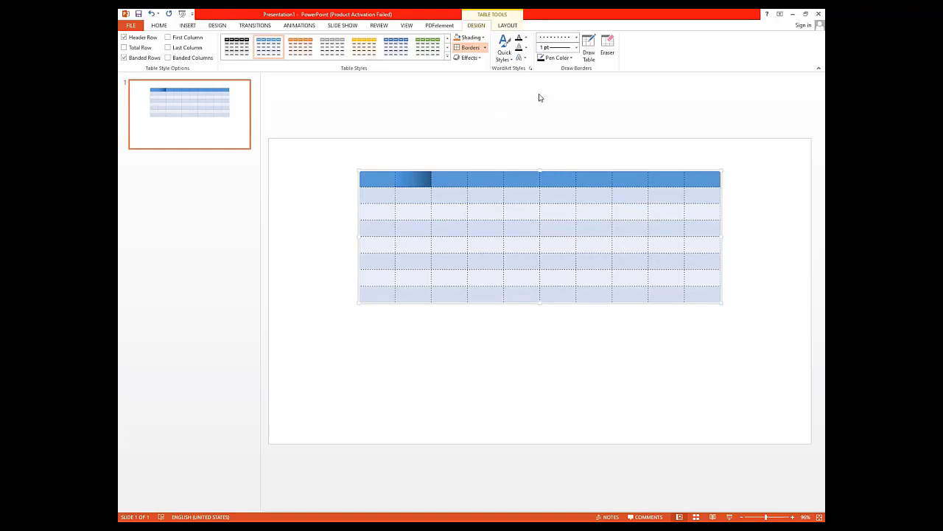
# - Set the border pen to a solid light blue line and draw along the divider between the fourth and fifth columns, splitting their header cells
pyautogui.click(572, 57)
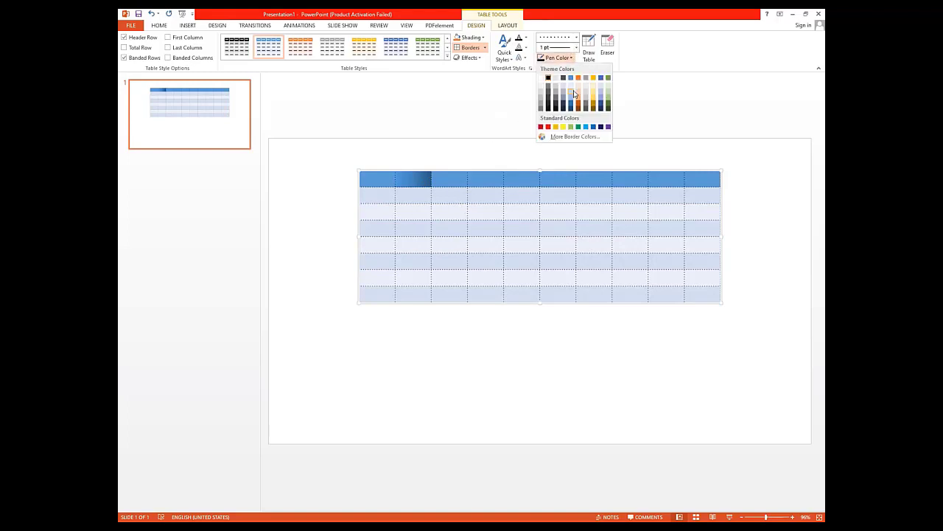
pyautogui.click(574, 92)
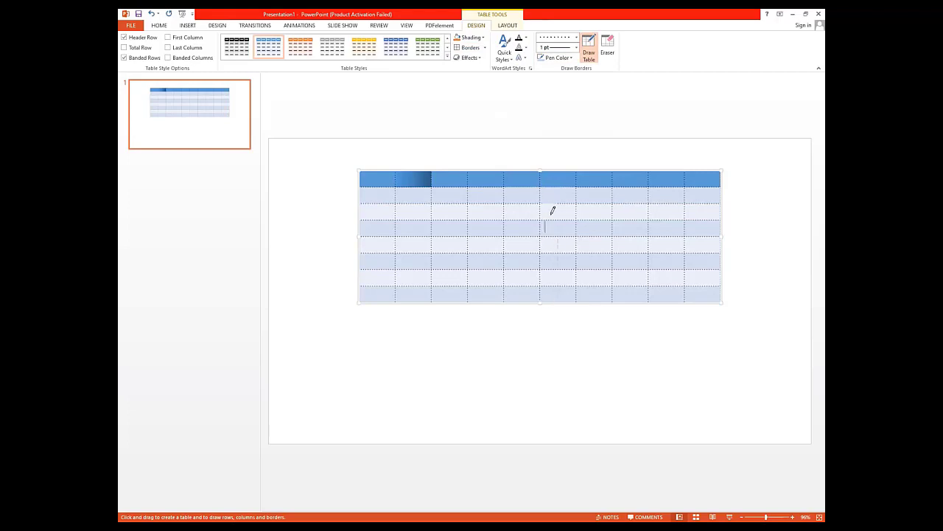
pyautogui.click(567, 59)
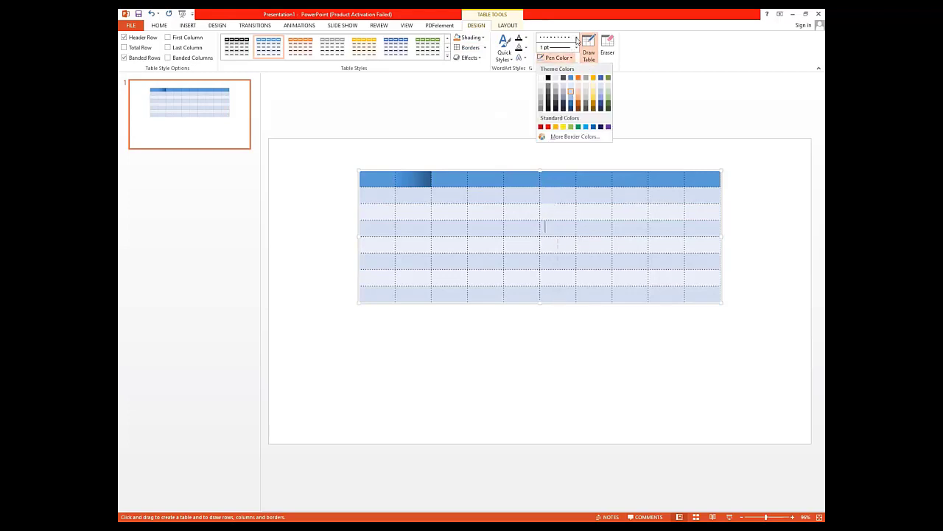
pyautogui.click(576, 38)
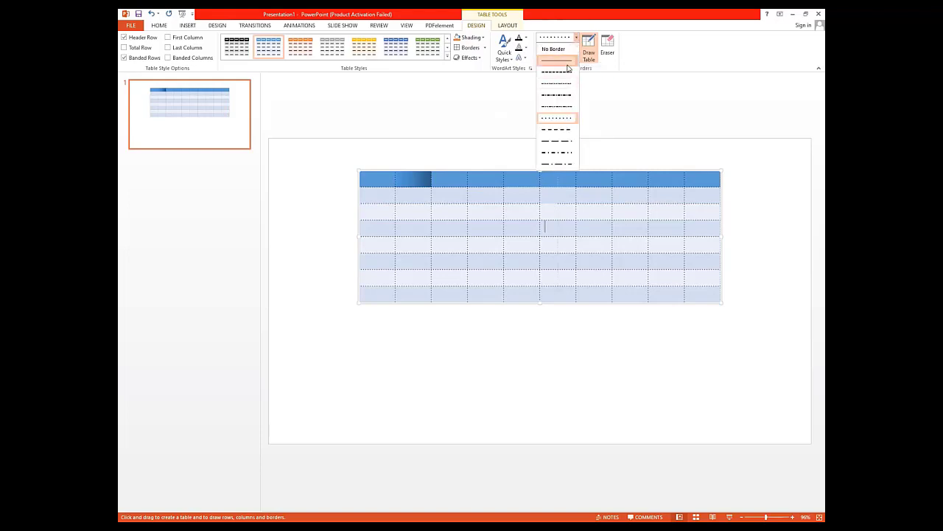
pyautogui.click(569, 57)
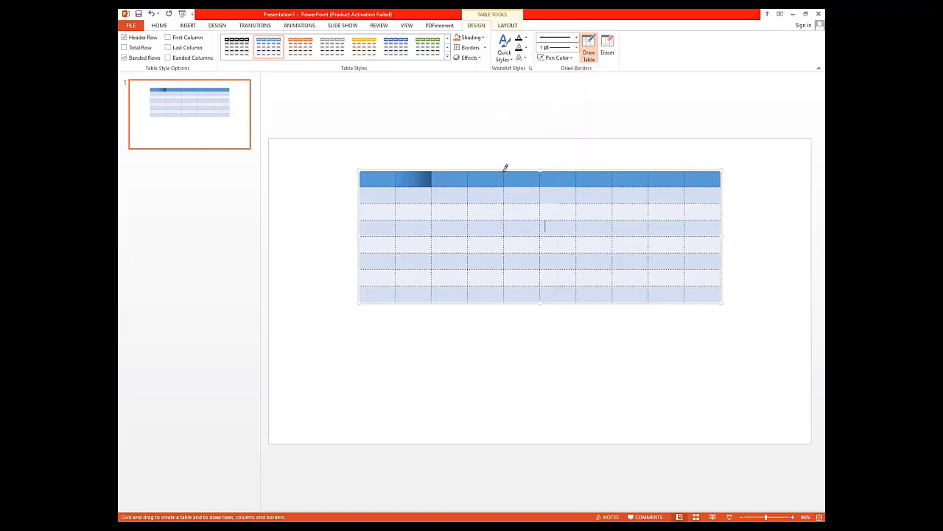
pyautogui.moveTo(504, 173)
pyautogui.mouseDown()
pyautogui.moveTo(502, 255)
pyautogui.moveTo(525, 275)
pyautogui.mouseUp()
pyautogui.click(505, 172)
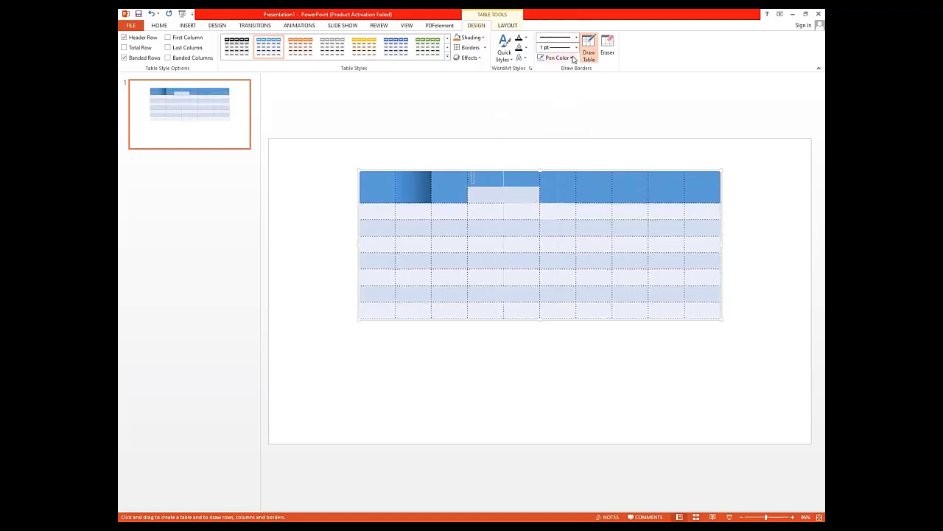
# - Change the pen colour to orange and draw the divider between the fourth and fifth columns just below the header
pyautogui.click(571, 58)
pyautogui.click(558, 128)
pyautogui.moveTo(504, 194); pyautogui.dragTo(518, 217)
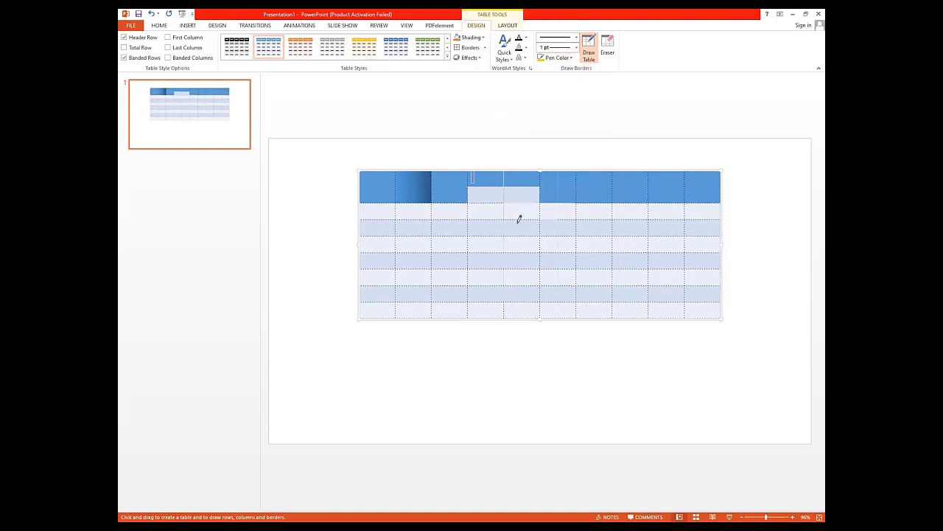
# - Set the pen weight to 3 pt and fill the lower split cell of the fourth column's header with orange
pyautogui.click(577, 48)
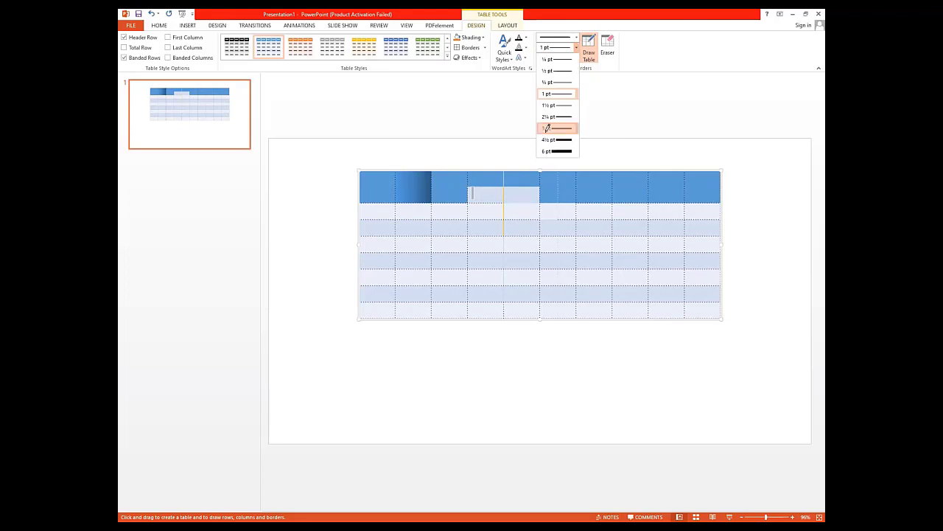
pyautogui.click(547, 129)
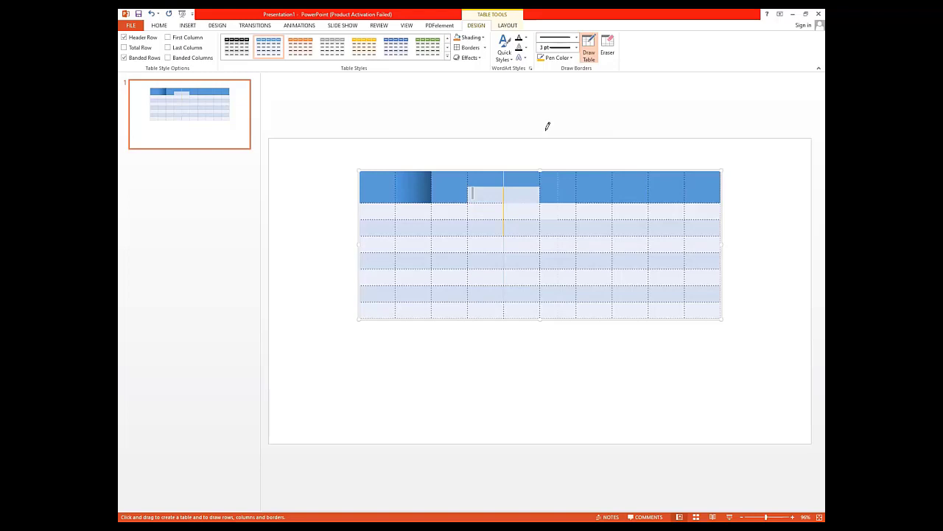
pyautogui.click(446, 58)
pyautogui.click(543, 170)
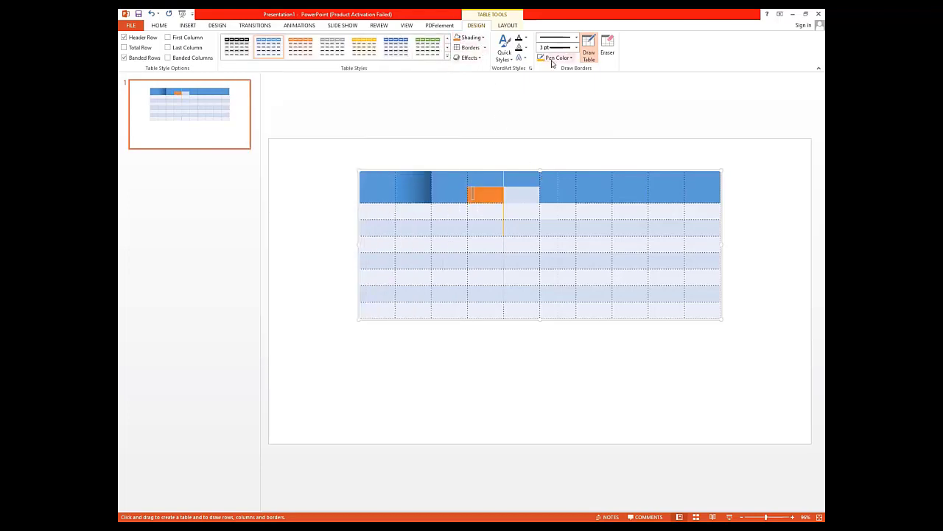
# - Erase the divider to the right of the orange cell and the one between the first two header cells, merging each pair
pyautogui.click(607, 47)
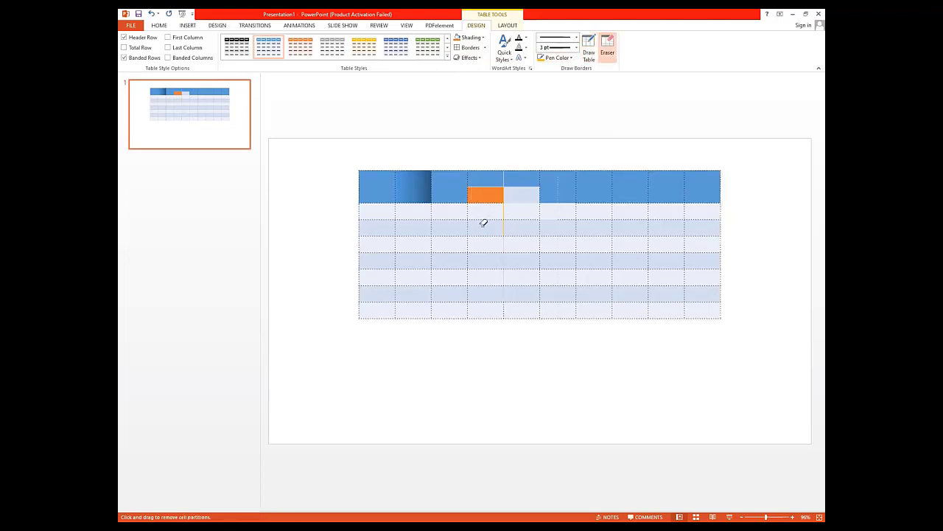
pyautogui.moveTo(509, 190); pyautogui.dragTo(498, 180)
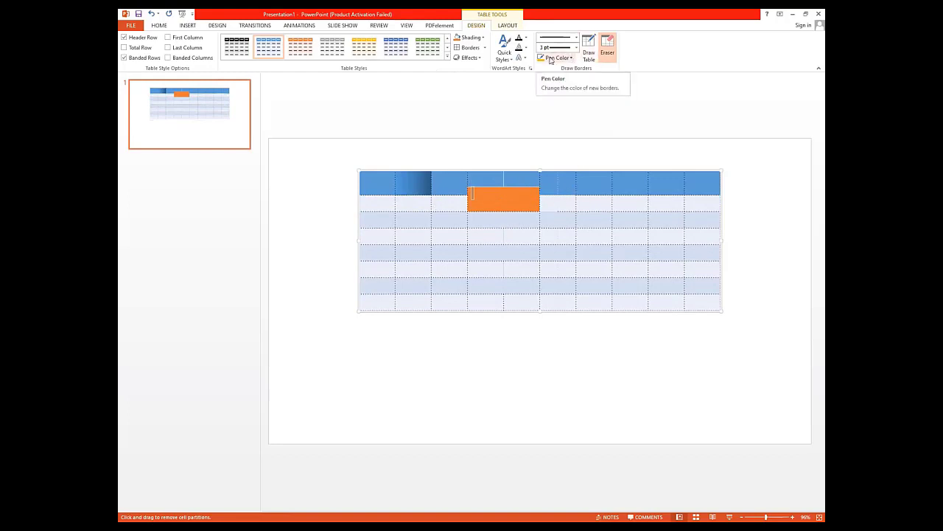
pyautogui.click(360, 187)
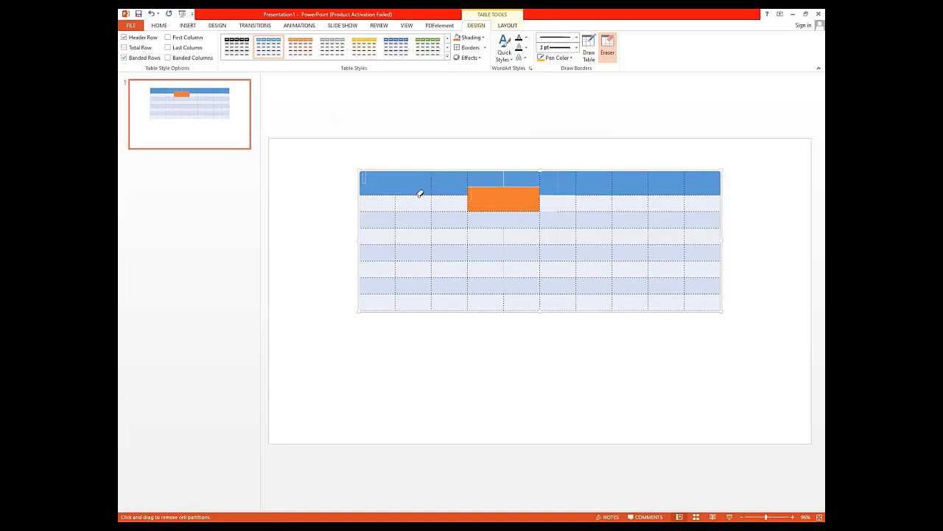
pyautogui.click(361, 366)
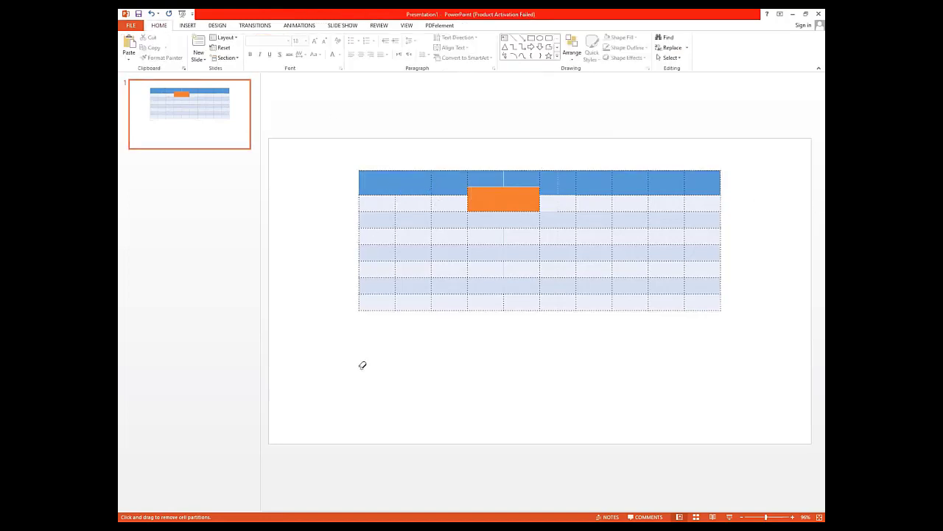
# - Shade the merged first header cell with a dark gradient variation that gets darker toward its lower edge
pyautogui.click(368, 189)
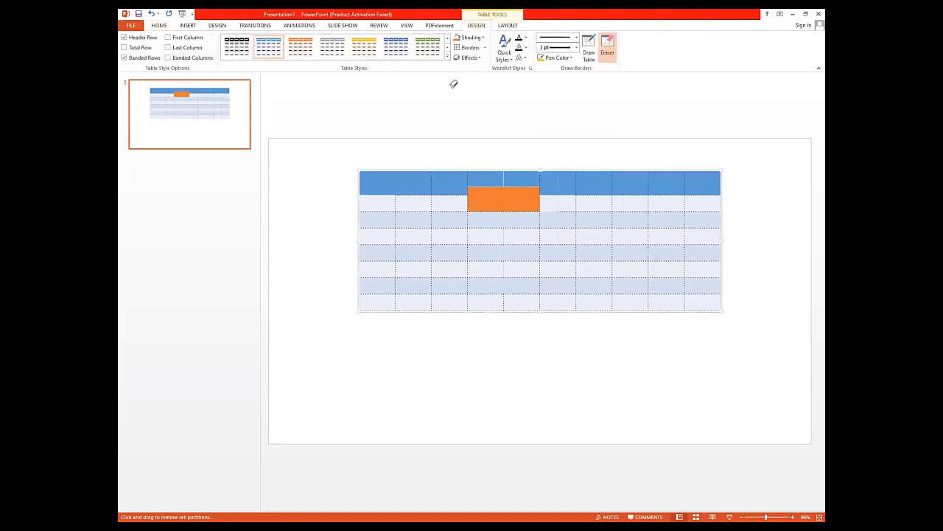
pyautogui.click(479, 37)
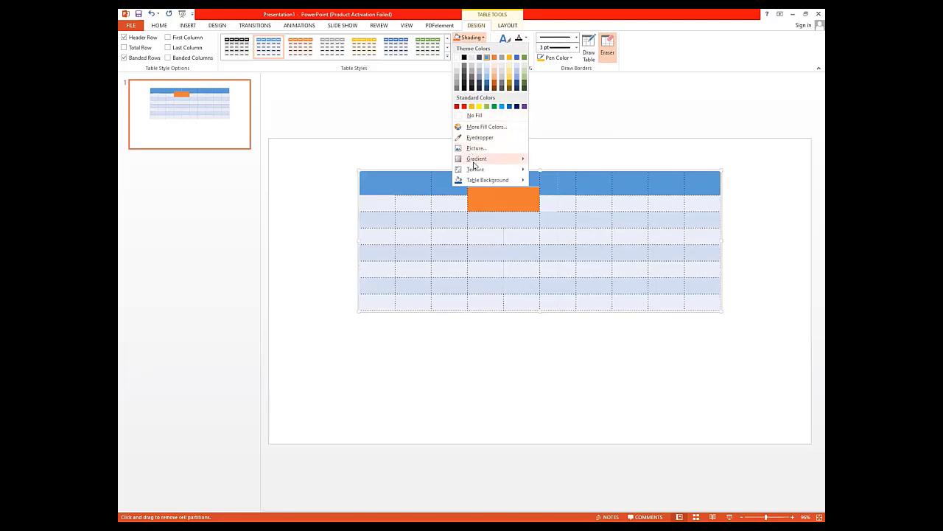
pyautogui.moveTo(476, 160)
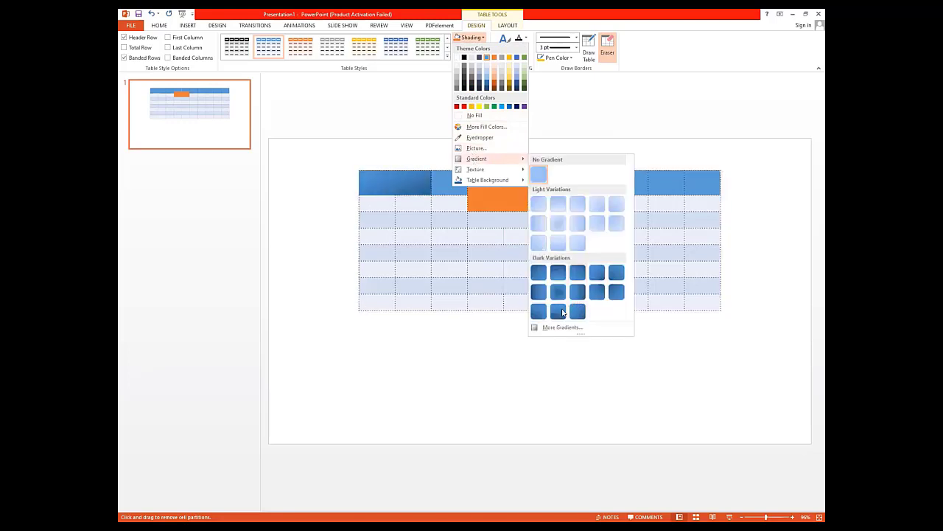
pyautogui.click(562, 312)
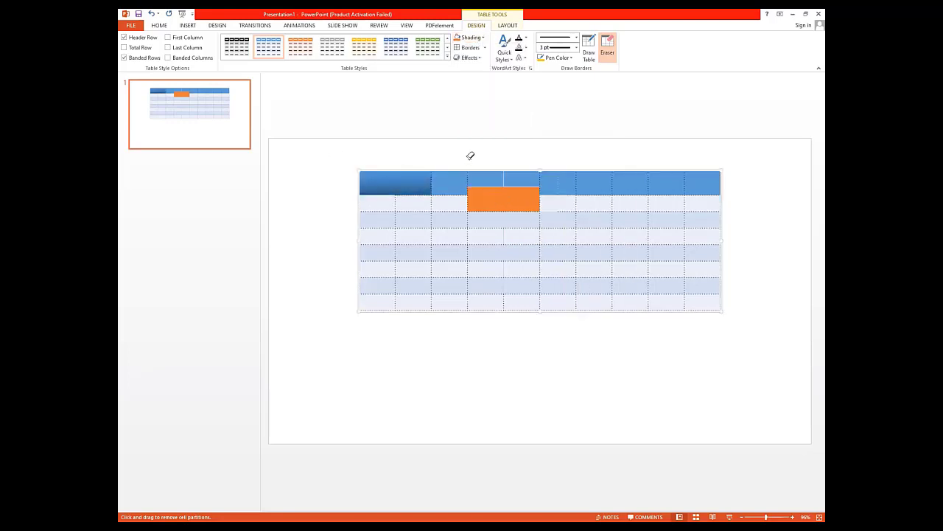
# - Apply All Borders to the merged first header cell
pyautogui.click(484, 47)
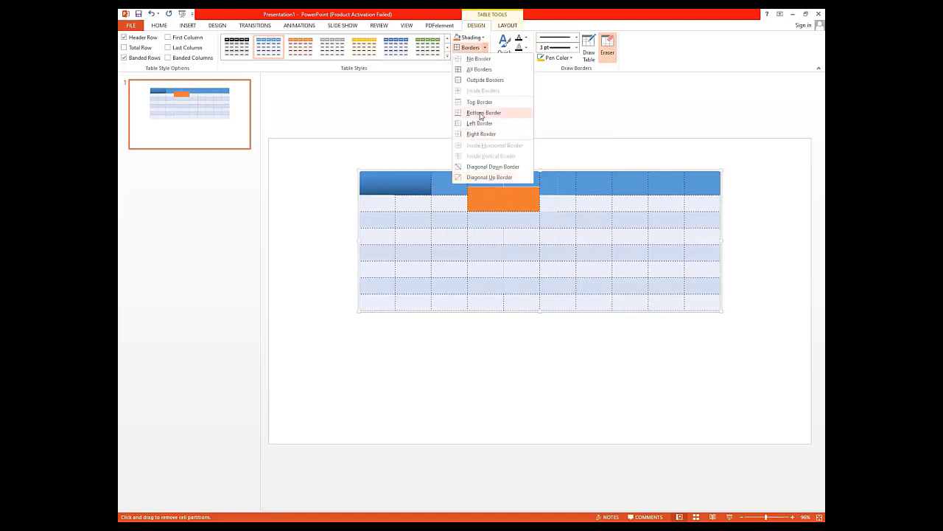
pyautogui.click(480, 69)
pyautogui.click(483, 37)
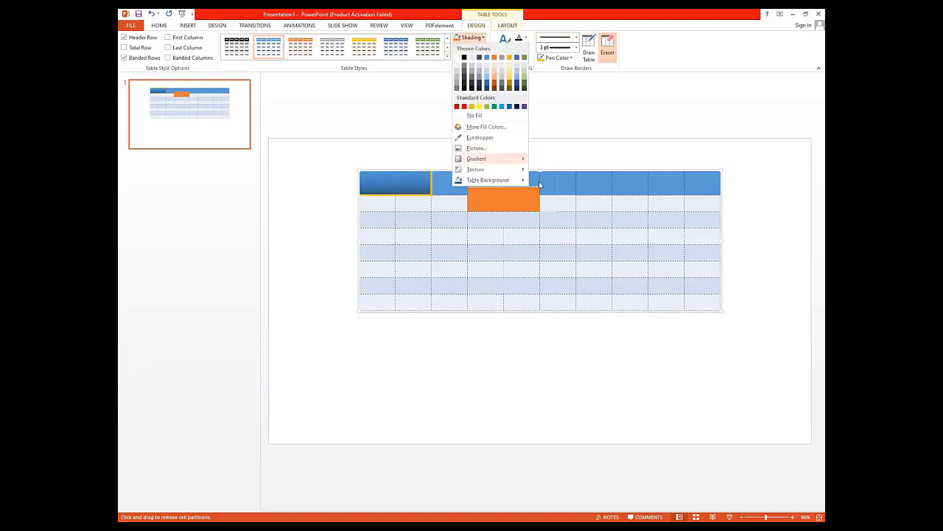
pyautogui.click(569, 71)
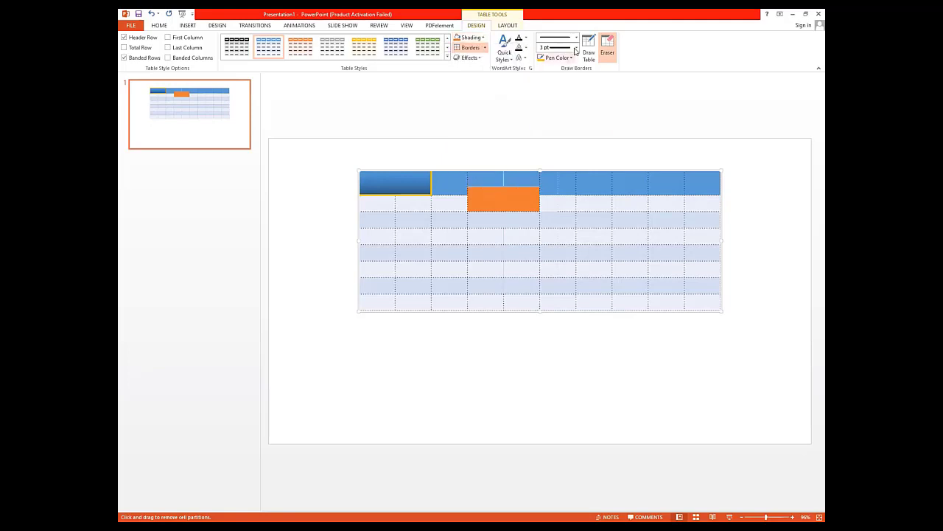
# - Set the border pen to 6 pt black and redraw the right and lower edges of the merged first header cell
pyautogui.click(567, 59)
pyautogui.click(557, 97)
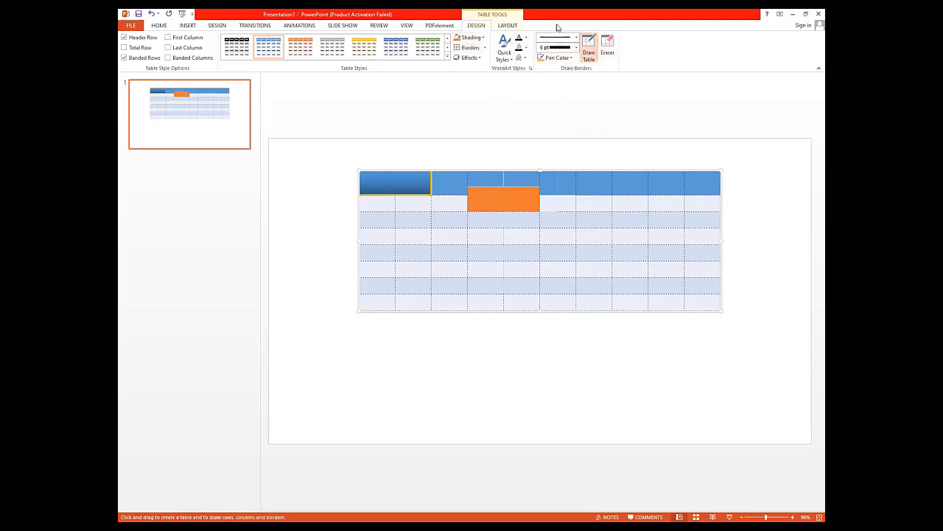
pyautogui.click(568, 62)
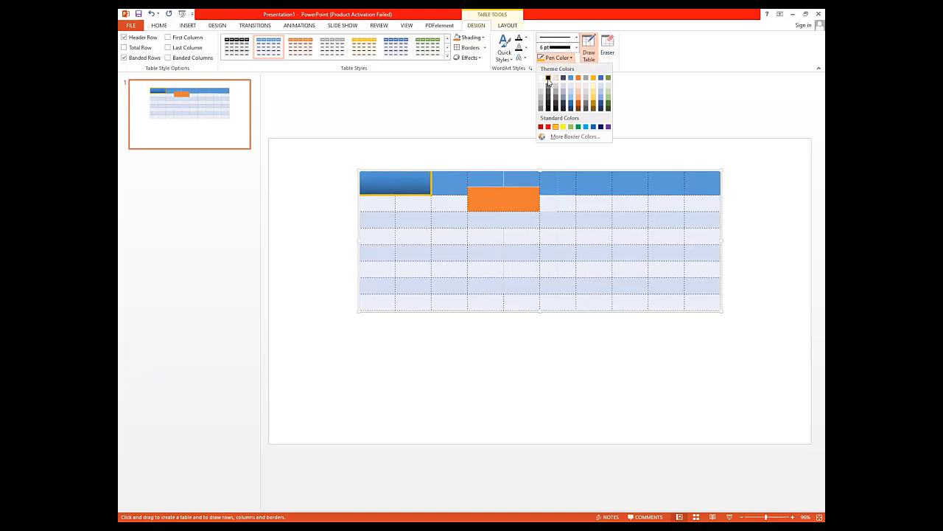
pyautogui.click(553, 78)
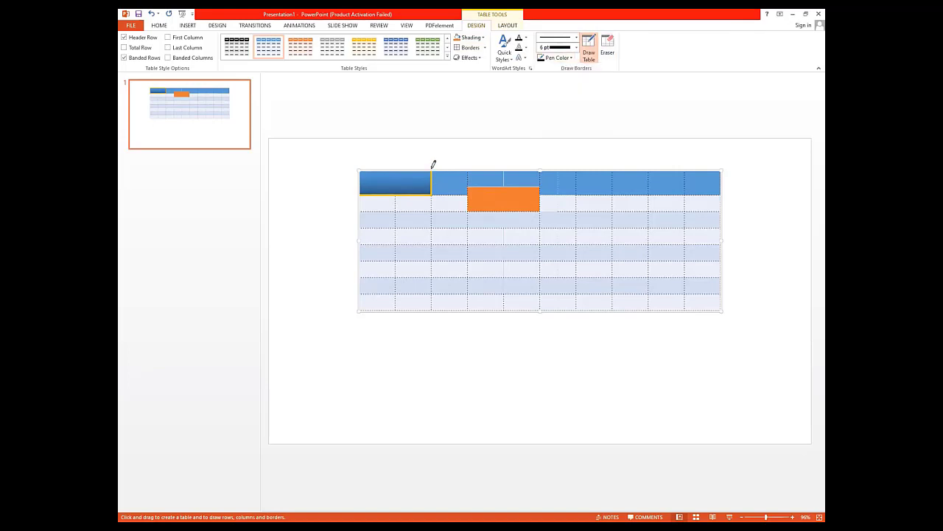
pyautogui.click(434, 182)
pyautogui.click(415, 189)
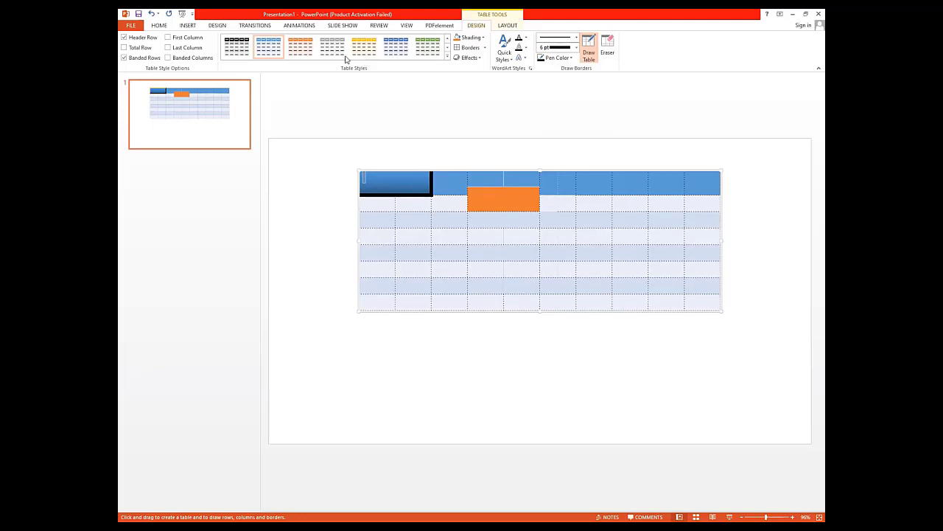
# - Open the full gallery of table styles
pyautogui.click(448, 56)
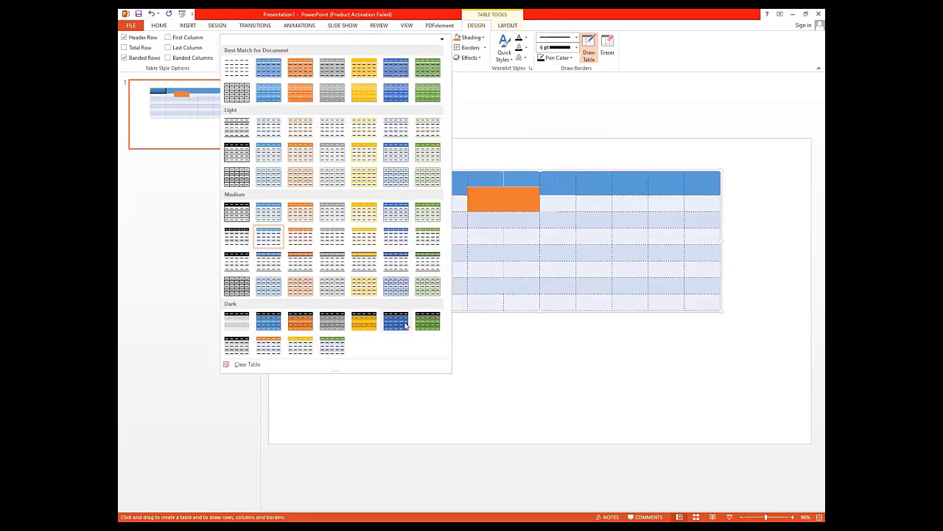